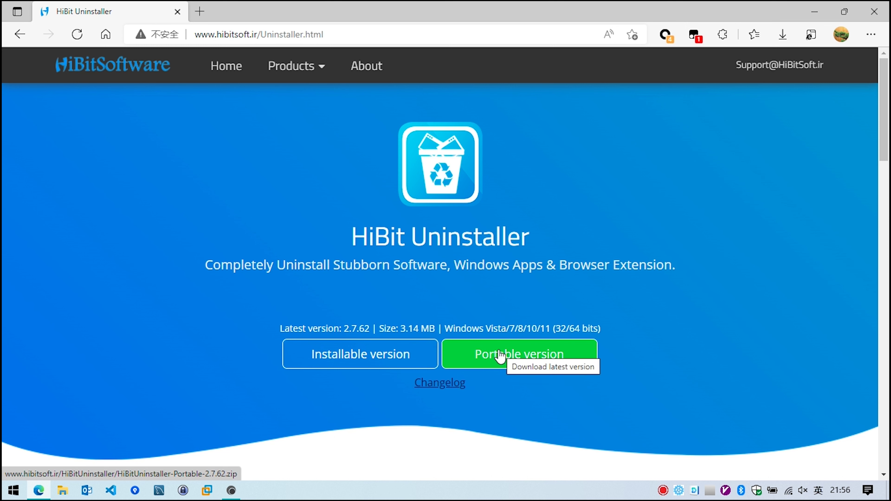
Step: Leave the browser and launch HiBit Uninstaller by searching for "hi"
click(814, 12)
key(super)
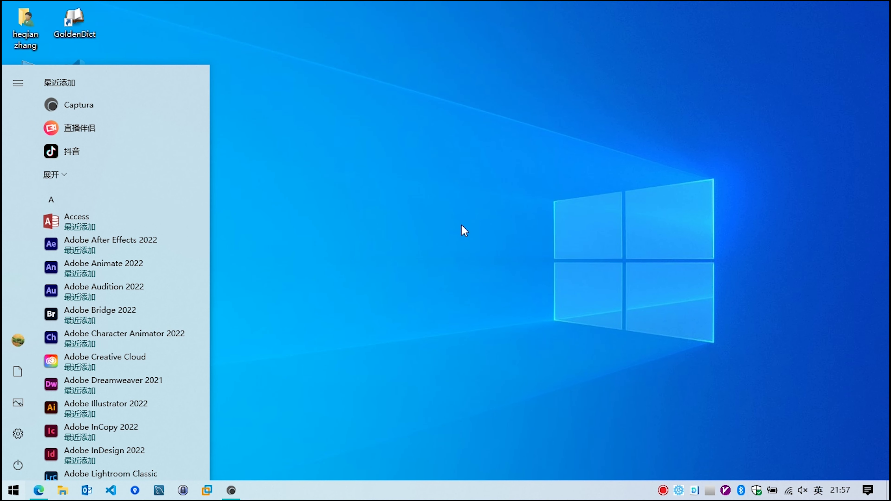
text(hi)
key(Return)
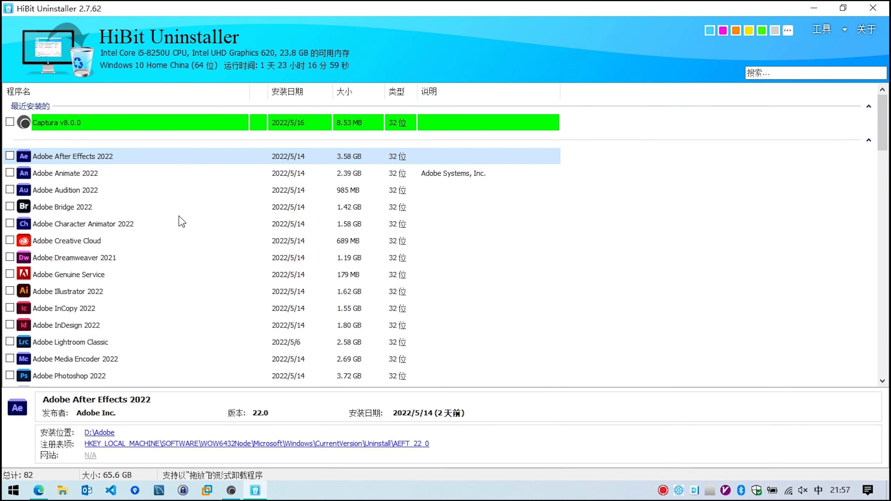
Step: Look through the installed programs, and disable the AdobeBridge entry of the current user in the startup manager (启动管理器)
scroll(174, 246, down, 15)
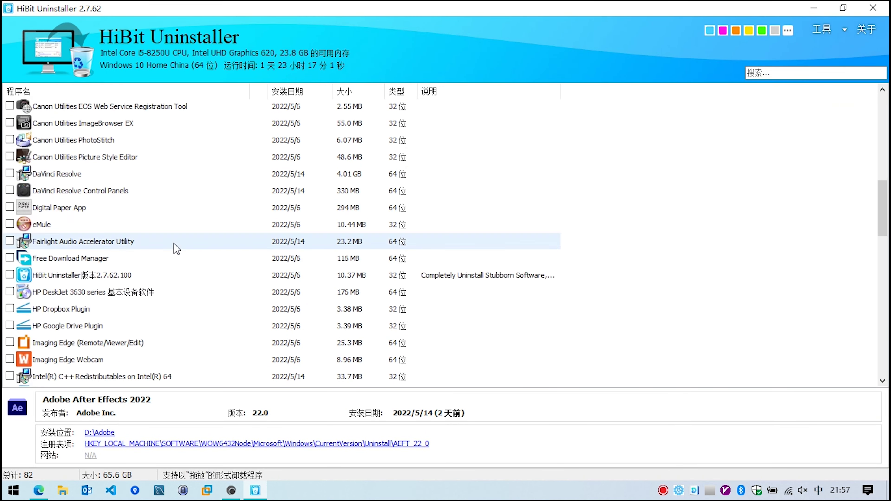
scroll(177, 247, down, 5)
scroll(176, 247, up, 20)
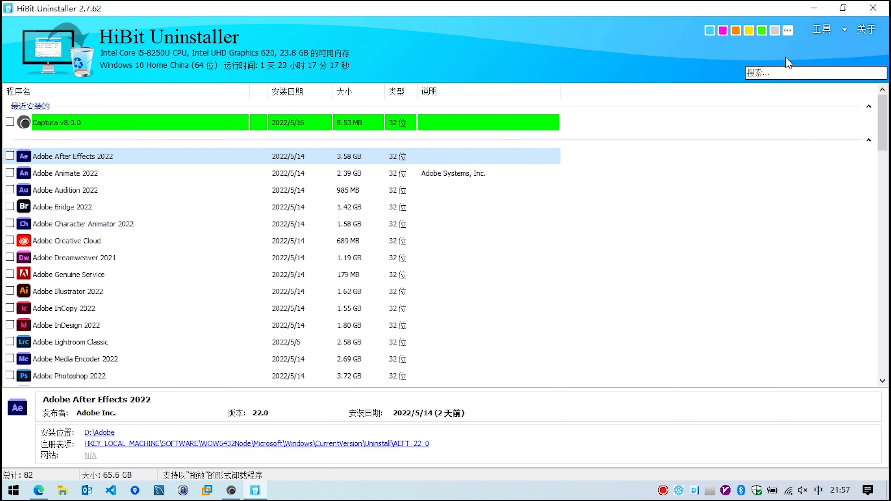
click(844, 30)
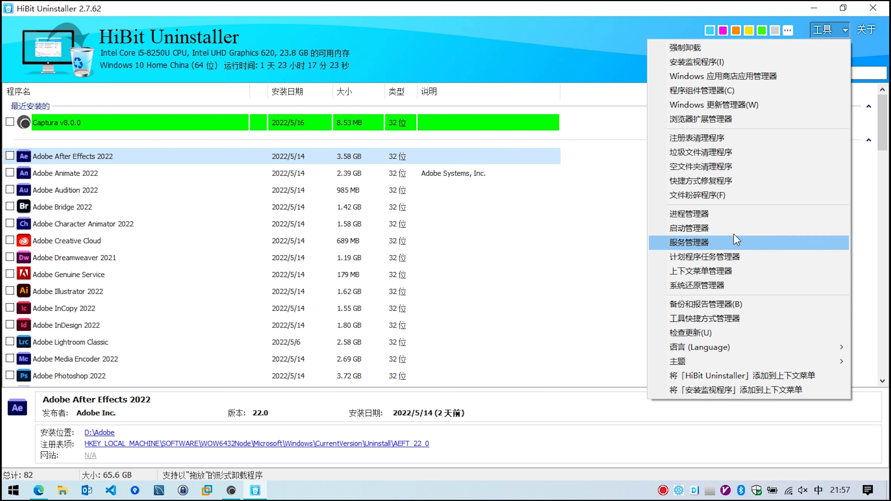
click(741, 231)
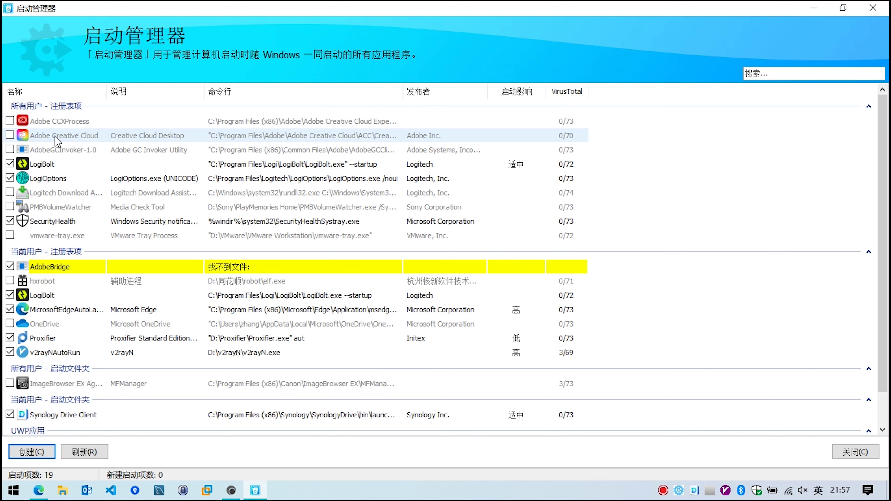
scroll(101, 270, down, 1)
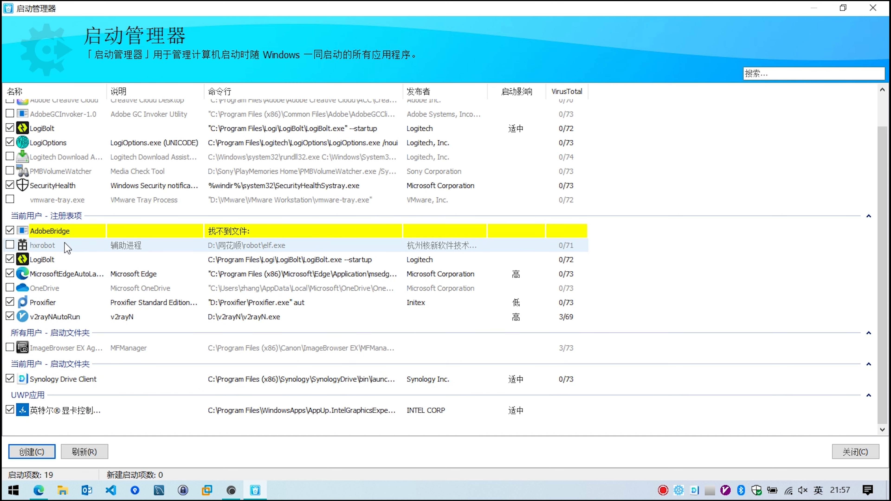
scroll(65, 247, up, 1)
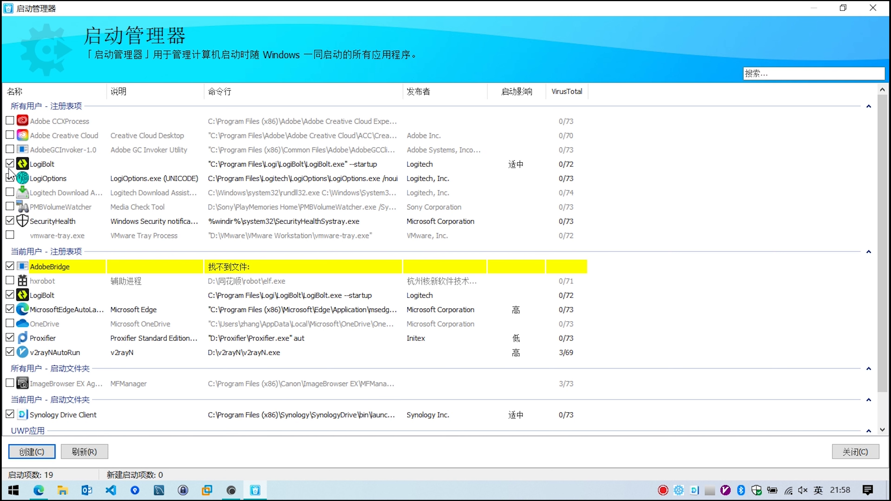
scroll(90, 194, down, 1)
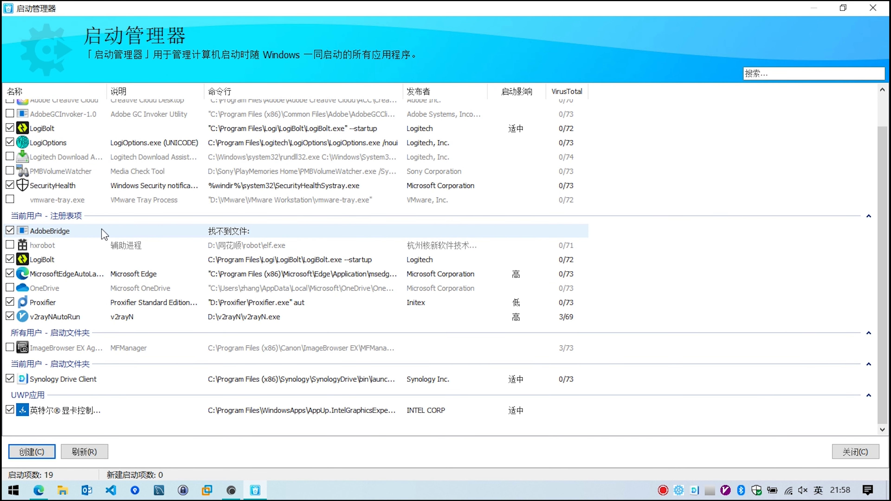
click(11, 231)
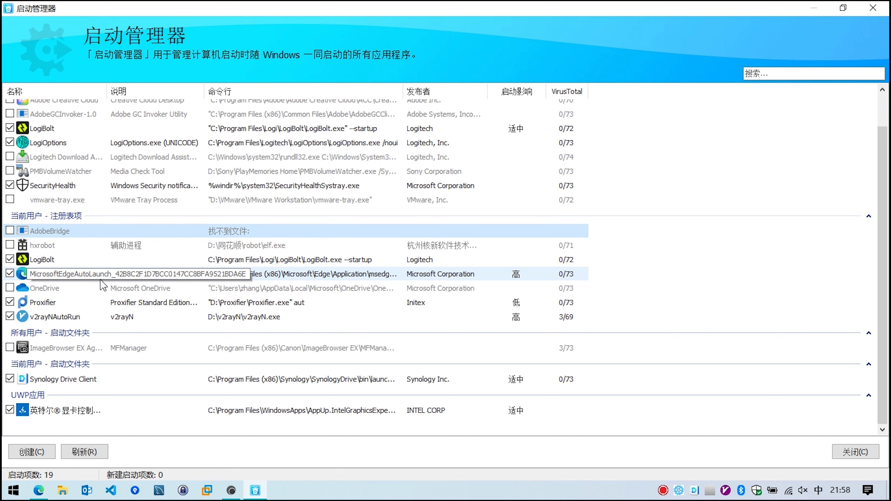
scroll(151, 250, up, 1)
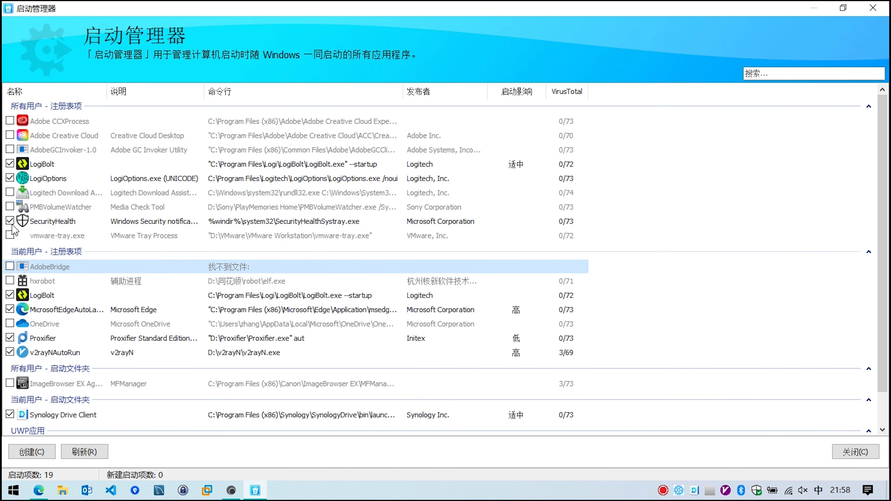
scroll(97, 267, down, 1)
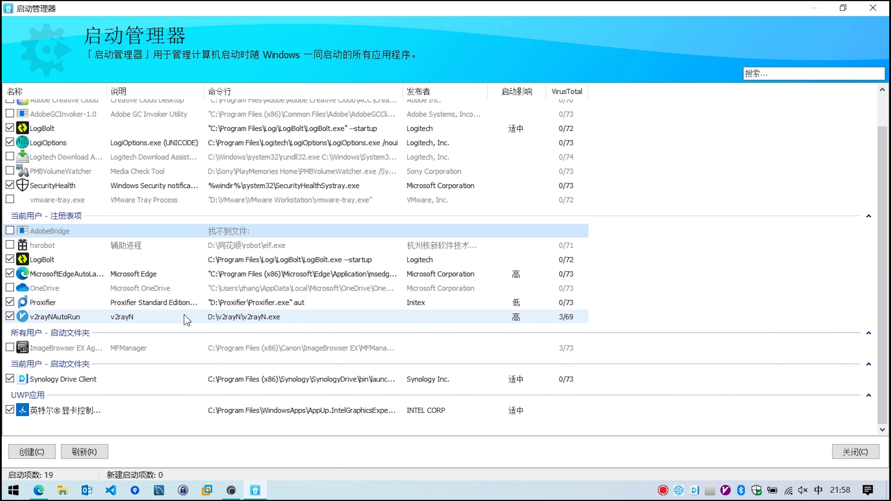
click(838, 456)
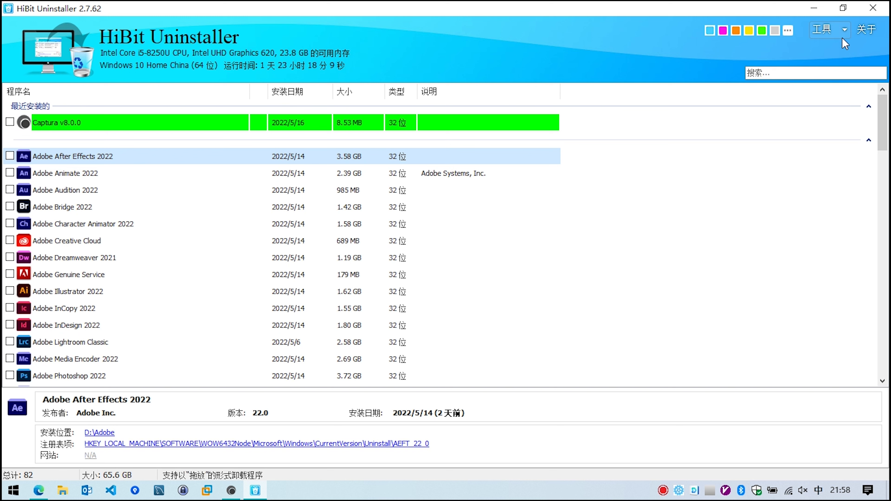
Step: Open the service manager (服务管理器) and hide the Microsoft entries in the services list
click(845, 32)
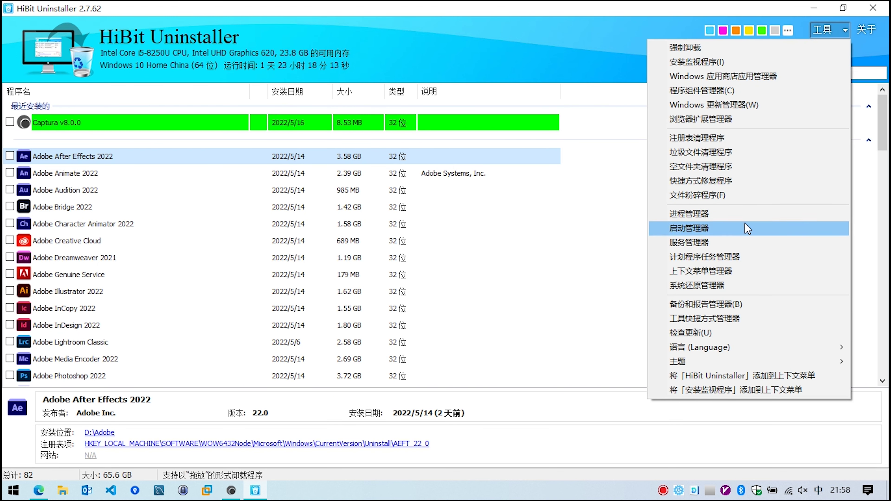
click(741, 241)
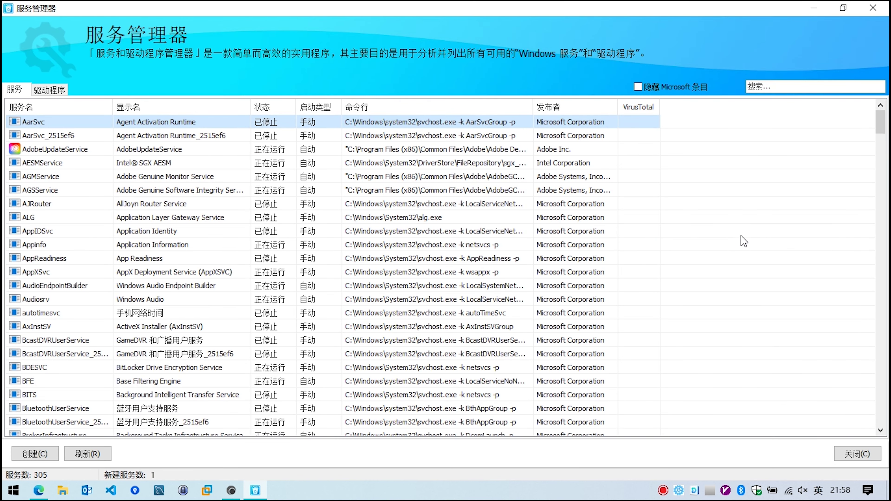
scroll(644, 239, down, 8)
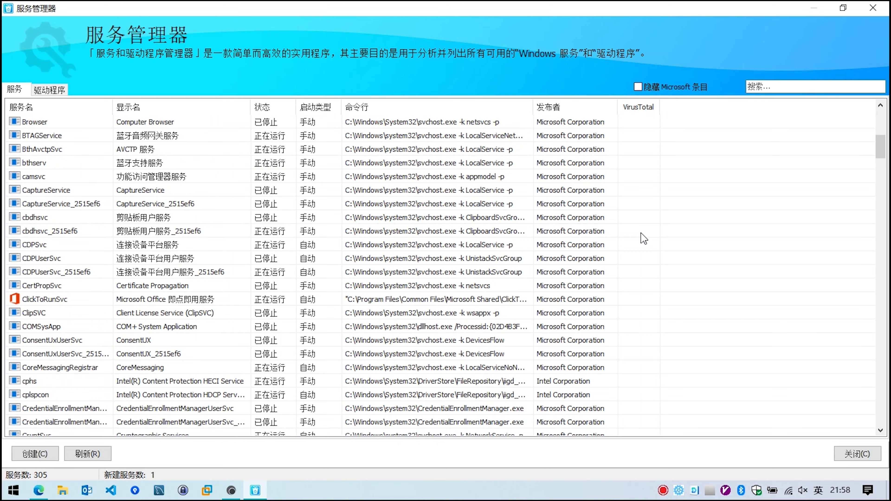
scroll(644, 239, down, 20)
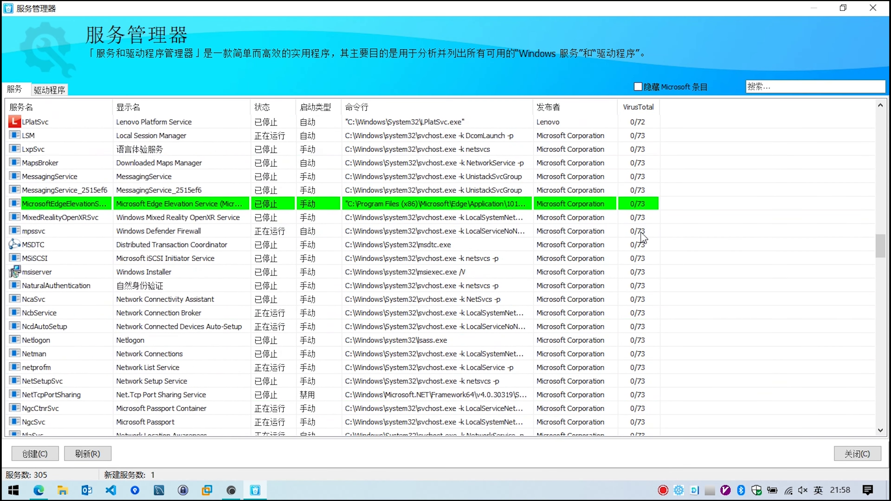
scroll(644, 239, down, 13)
scroll(644, 239, down, 10)
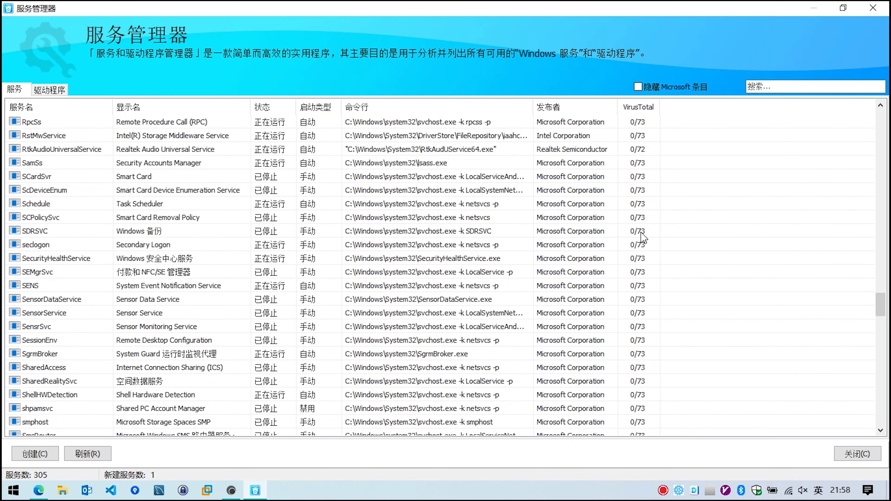
drag(881, 304, 880, 116)
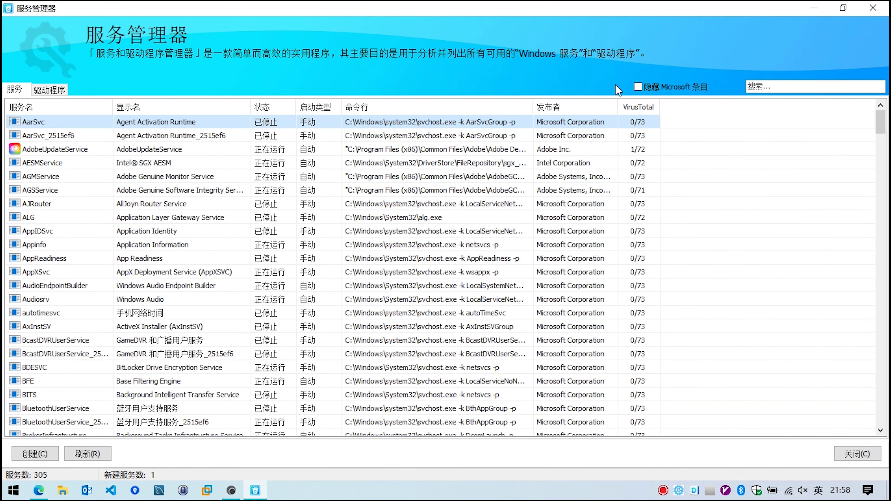
click(638, 87)
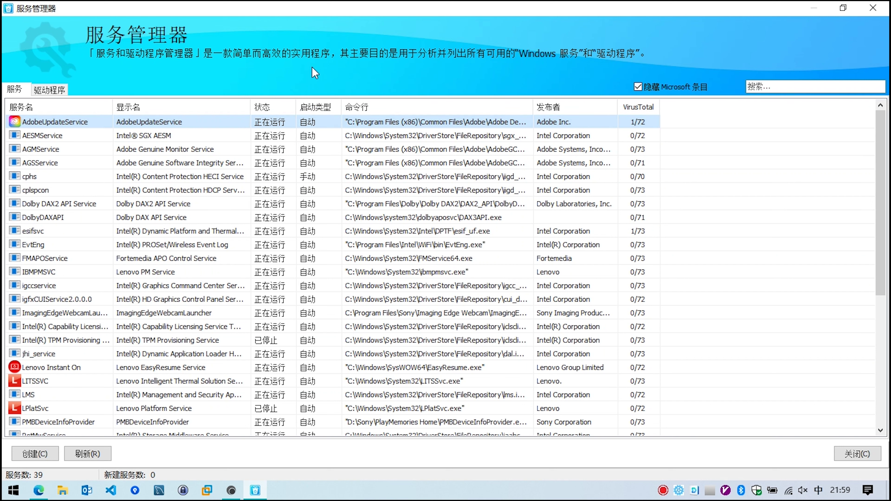
Step: Set the startup type of AdobeUpdateService to disabled (已禁用) and stop the service
right_click(65, 123)
mouse_move(121, 149)
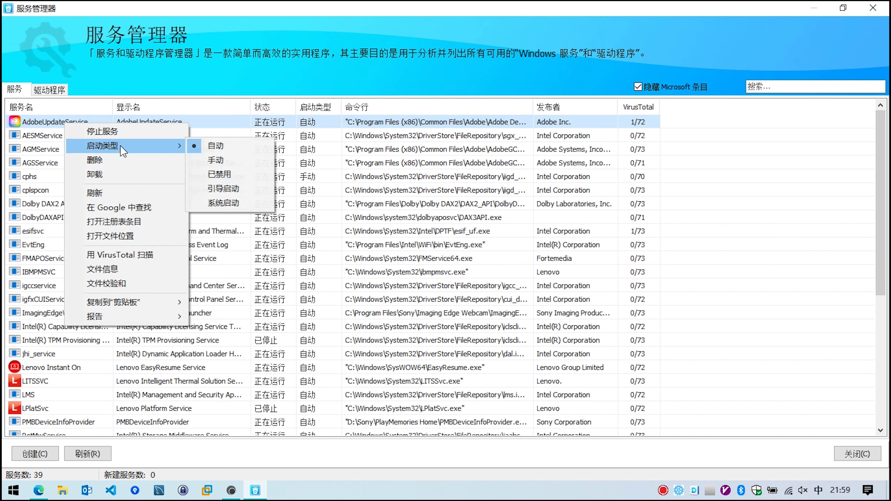
click(230, 174)
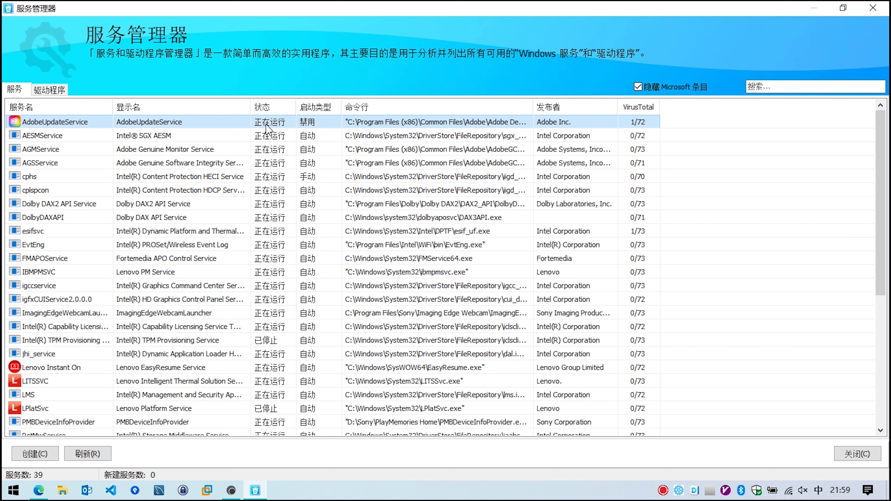
right_click(80, 122)
mouse_move(159, 148)
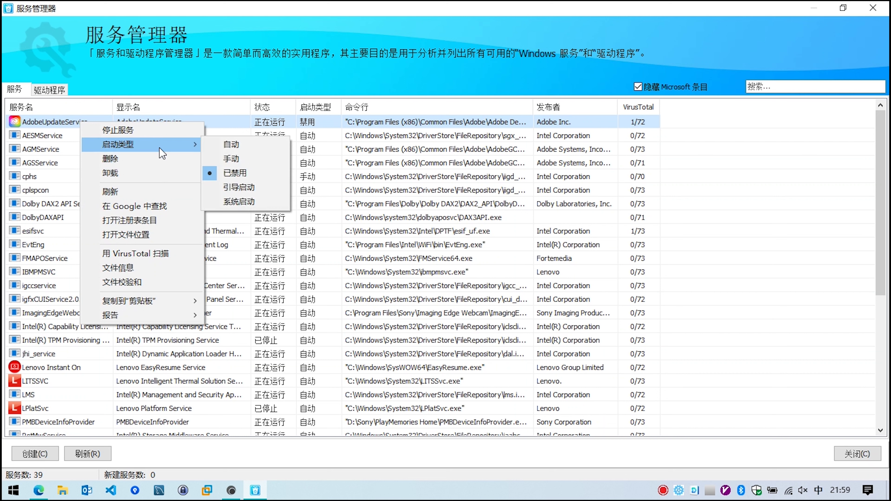
click(168, 134)
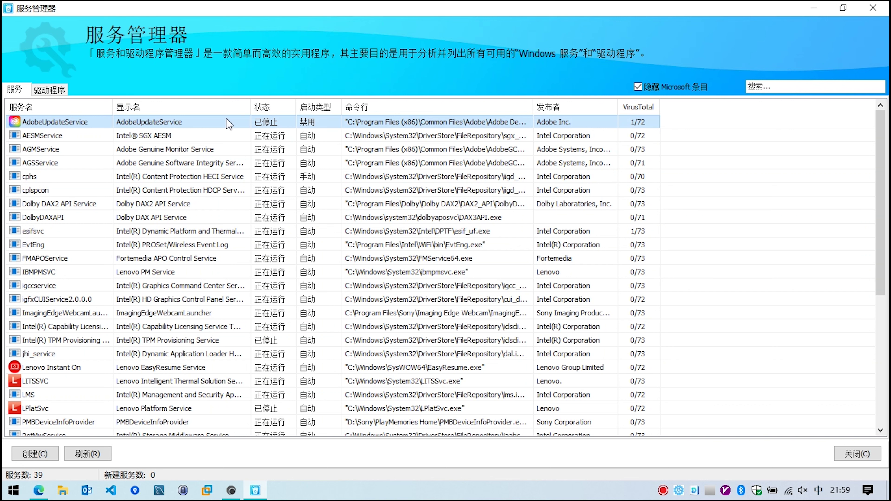
right_click(31, 121)
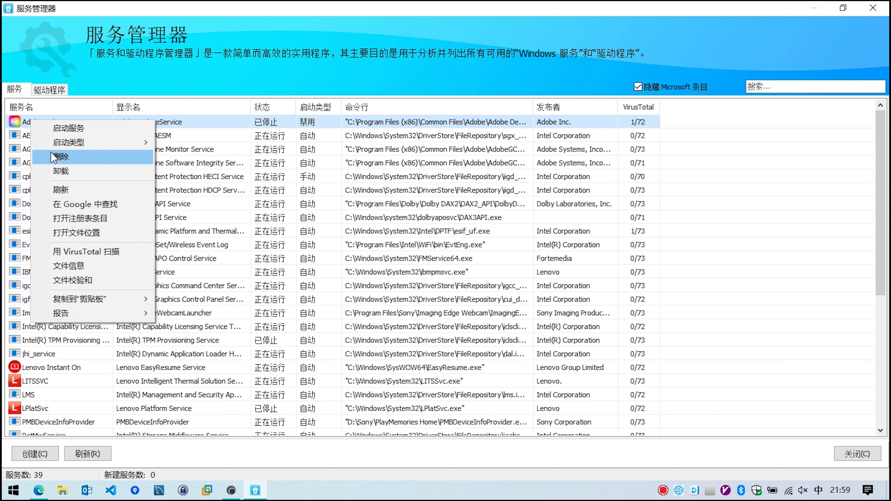
click(199, 14)
right_click(63, 123)
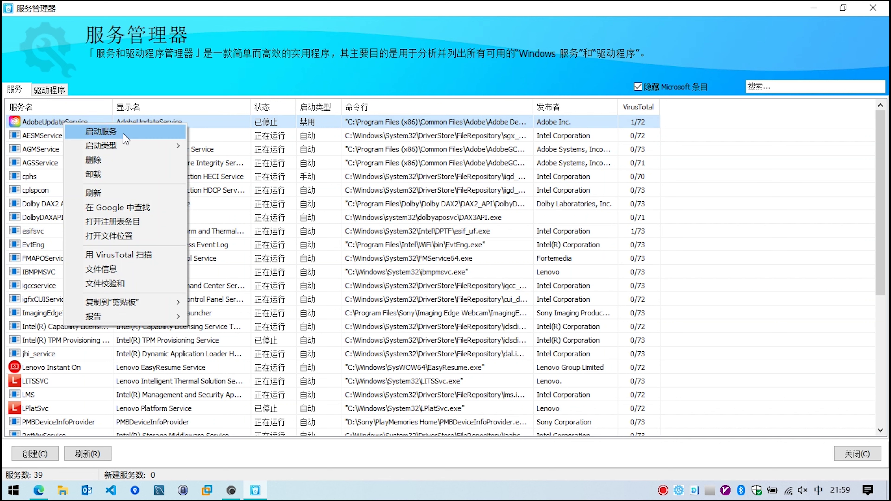
mouse_move(119, 146)
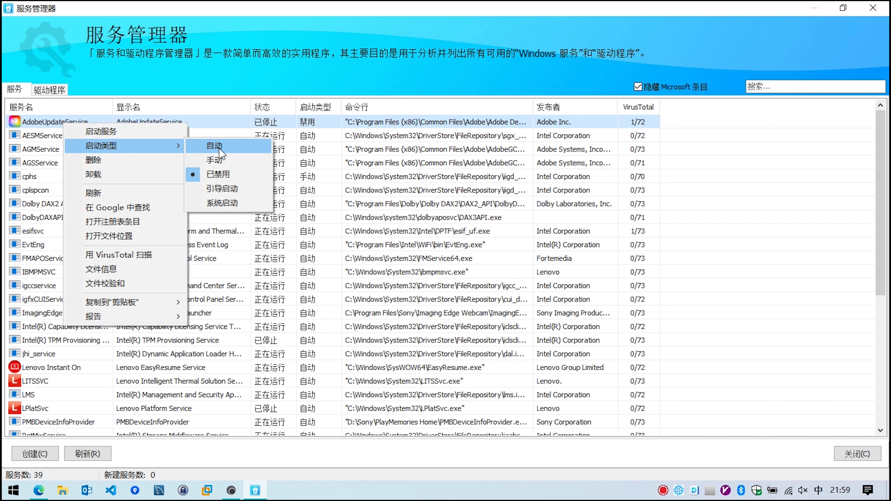
click(206, 150)
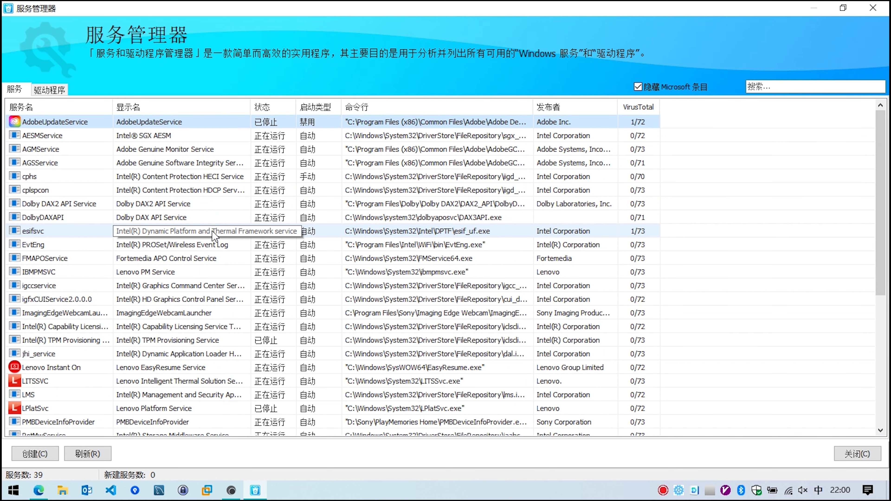
Step: Widen the command line column (命令行) and set the startup type of AGMService to disabled (已禁用)
scroll(214, 235, down, 5)
scroll(214, 234, up, 5)
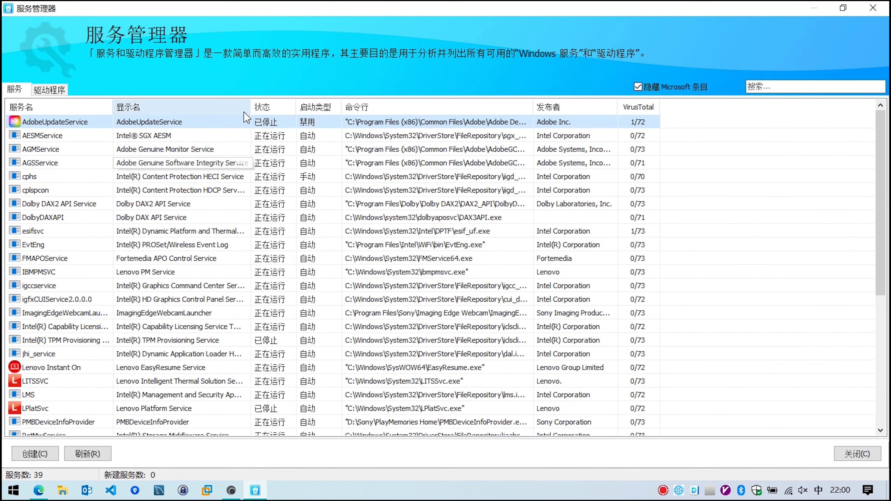
drag(533, 106, 636, 103)
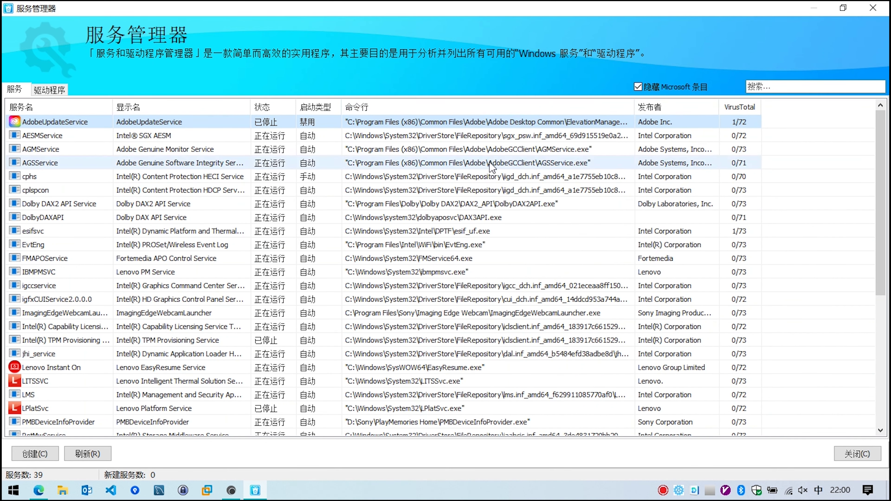
right_click(76, 151)
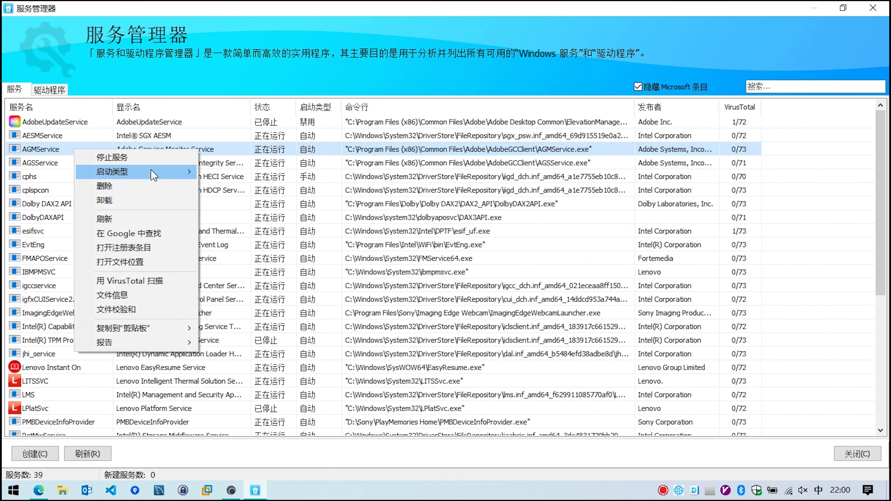
mouse_move(158, 169)
click(232, 200)
Step: Set the startup type of AGSService to disabled (已禁用)
click(77, 163)
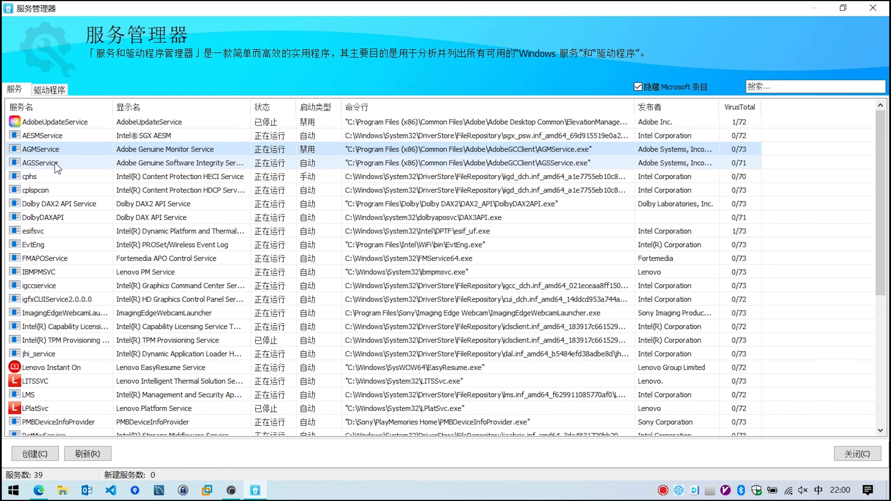
right_click(54, 166)
mouse_move(143, 187)
click(208, 218)
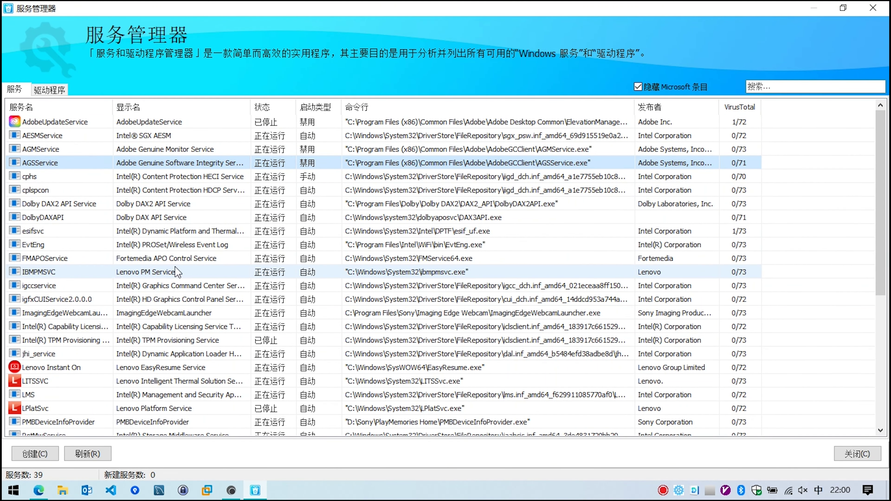
Step: Examine the remaining third-party services, including the Lenovo PM, Dolby and VMware entries, as candidates for disabling
click(92, 275)
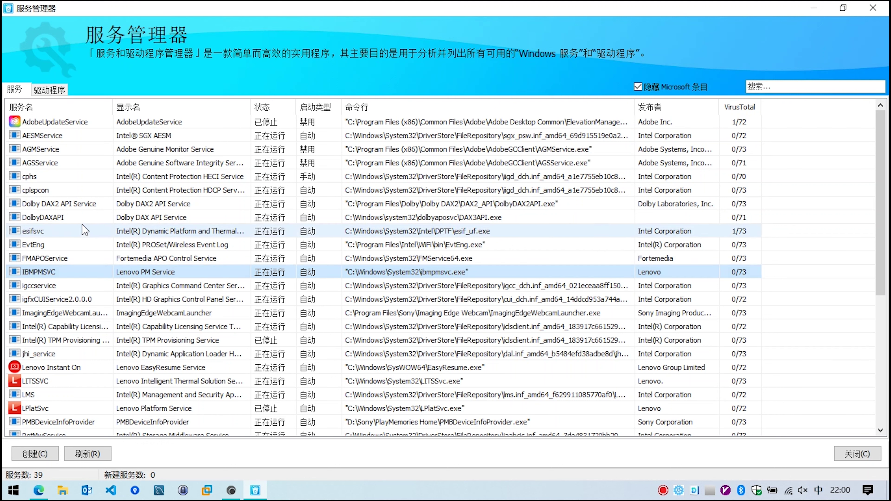
click(130, 219)
click(143, 207)
click(140, 212)
click(139, 208)
click(139, 212)
click(138, 208)
click(139, 212)
click(138, 207)
click(90, 215)
click(147, 341)
scroll(161, 346, down, 5)
click(164, 345)
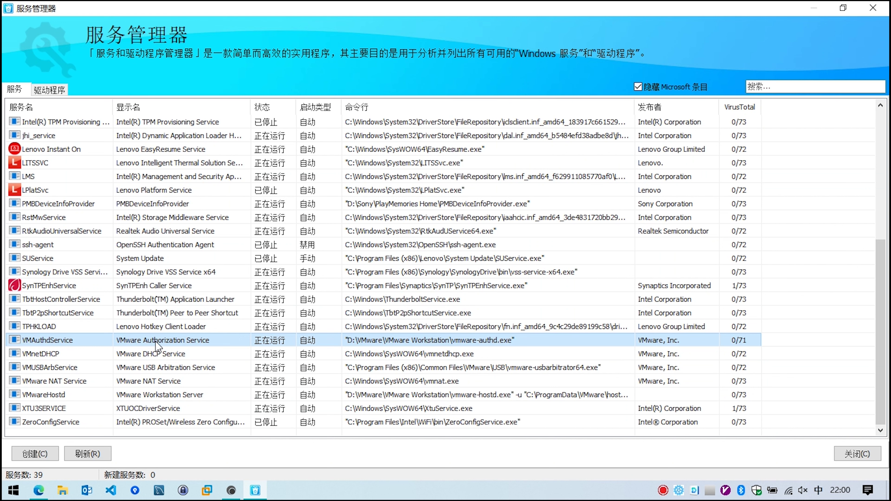
Step: Review the VMware services and the rest of the third-party service list, then close the service manager (服务管理器)
click(153, 354)
click(154, 367)
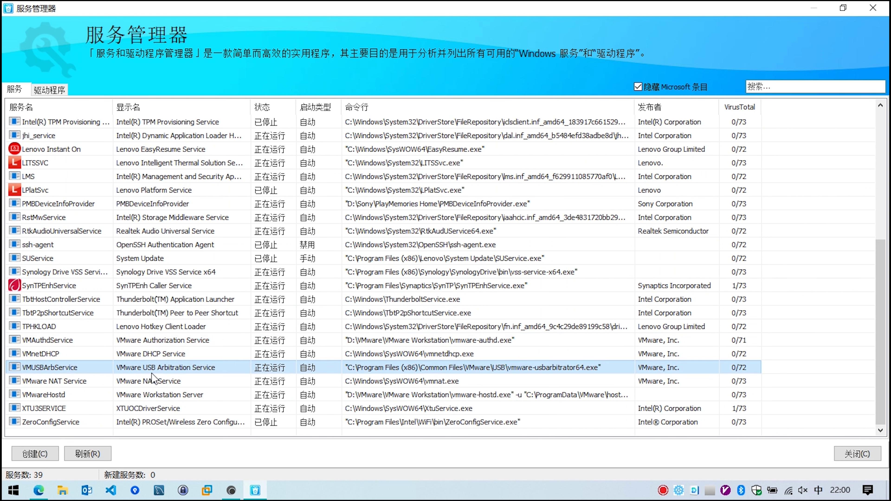
click(67, 341)
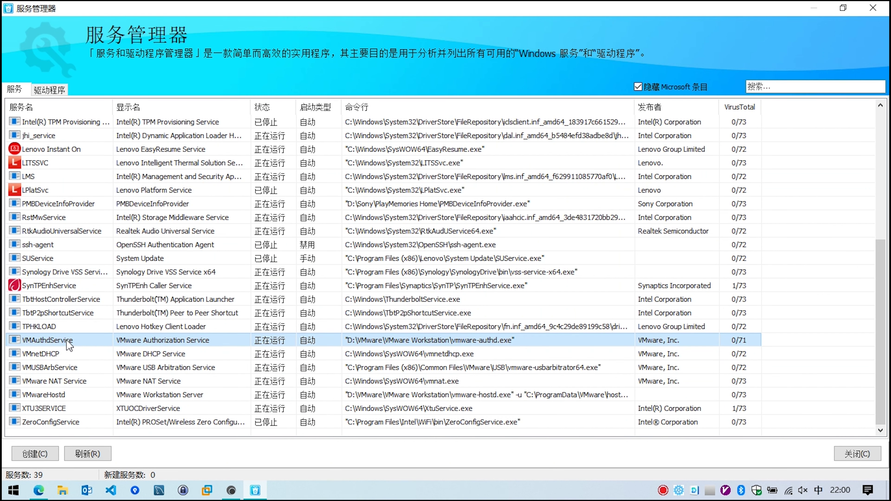
click(62, 367)
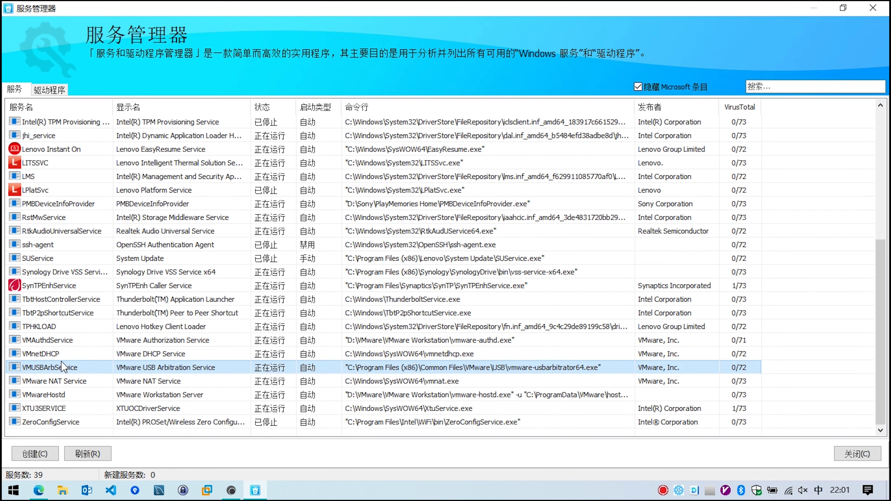
scroll(105, 351, up, 6)
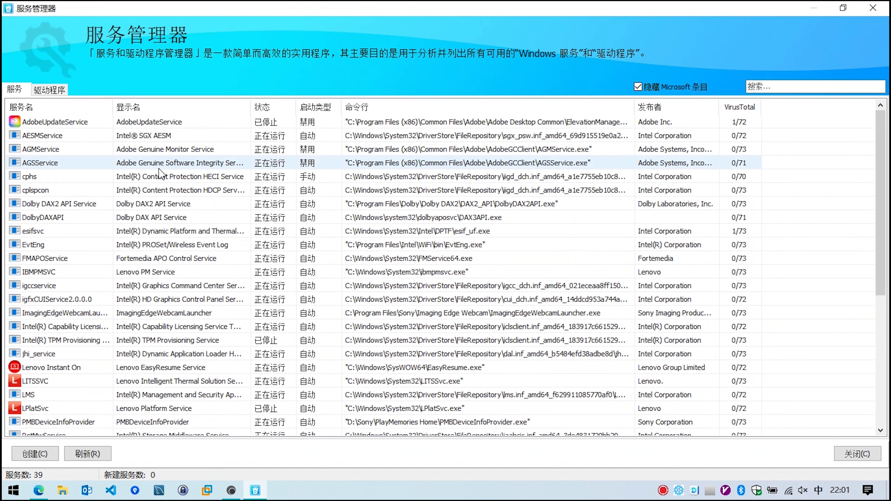
scroll(179, 172, down, 5)
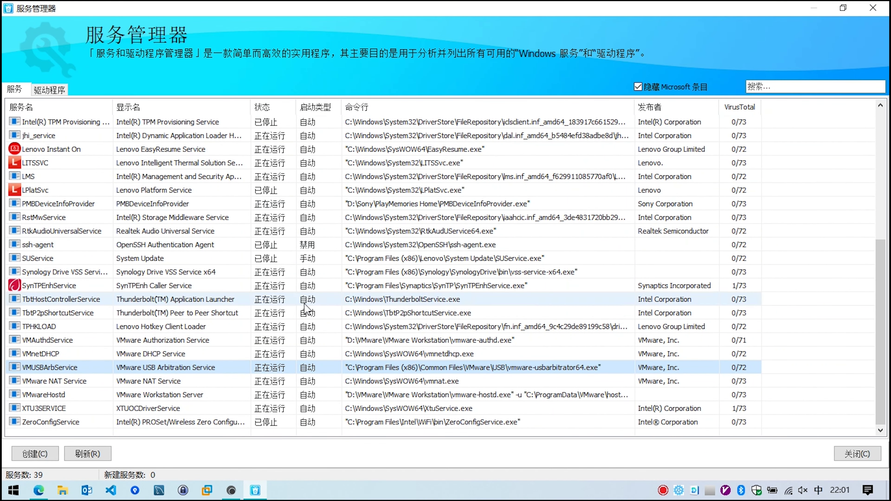
click(873, 453)
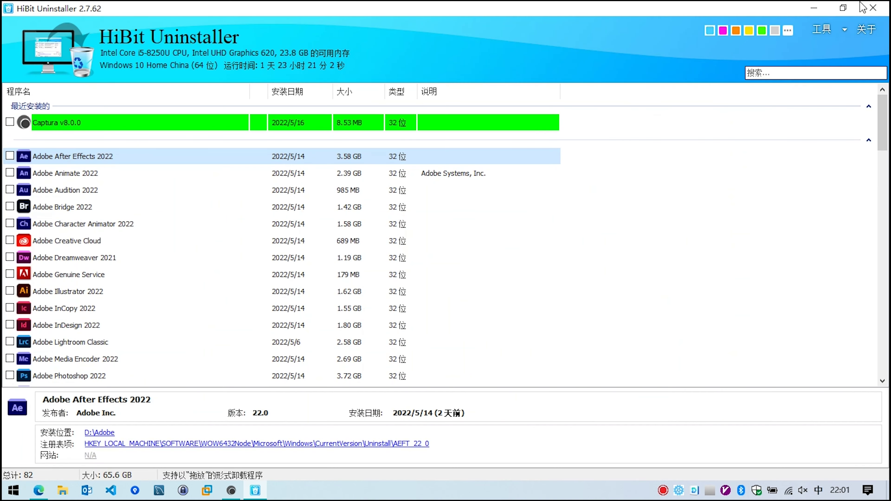
Step: Scan the registry with the registry cleaner (注册表清理程序), including the Activex/COM 组件 and 共享的 DLL areas
click(840, 35)
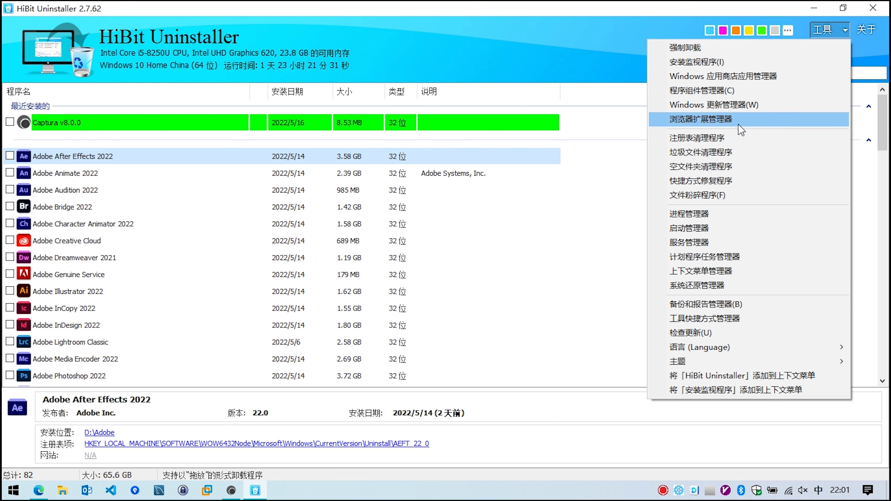
click(697, 139)
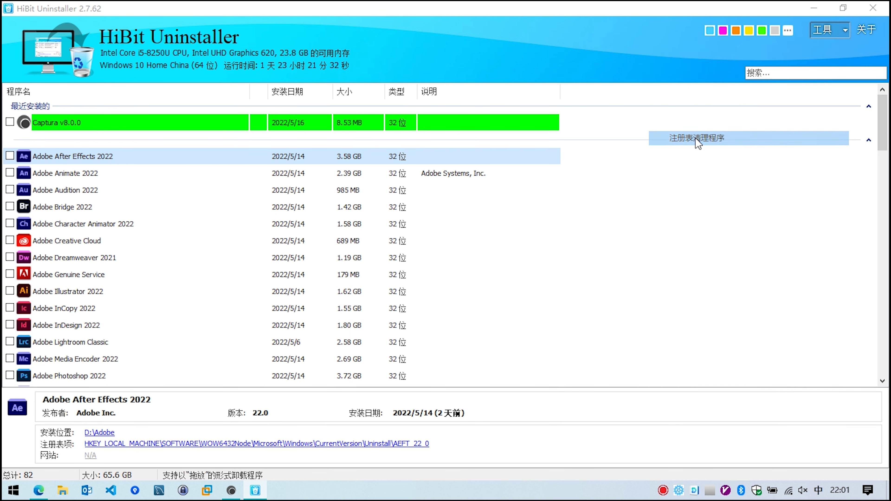
click(710, 36)
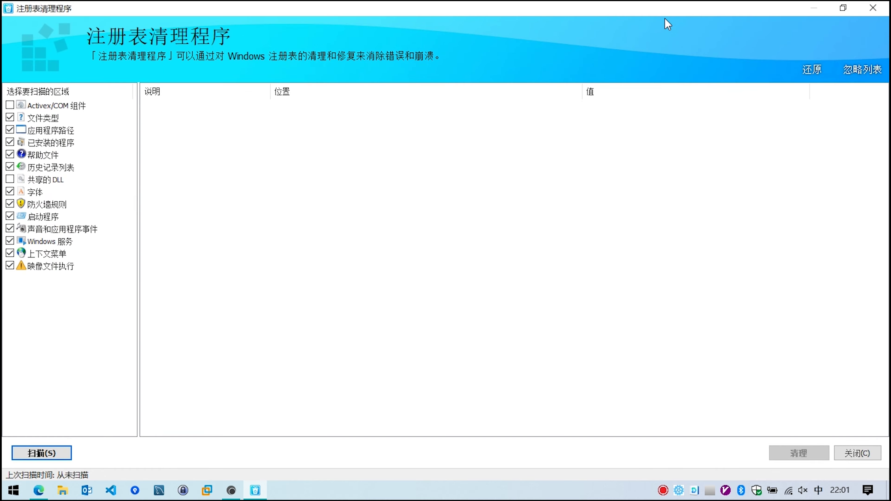
click(10, 106)
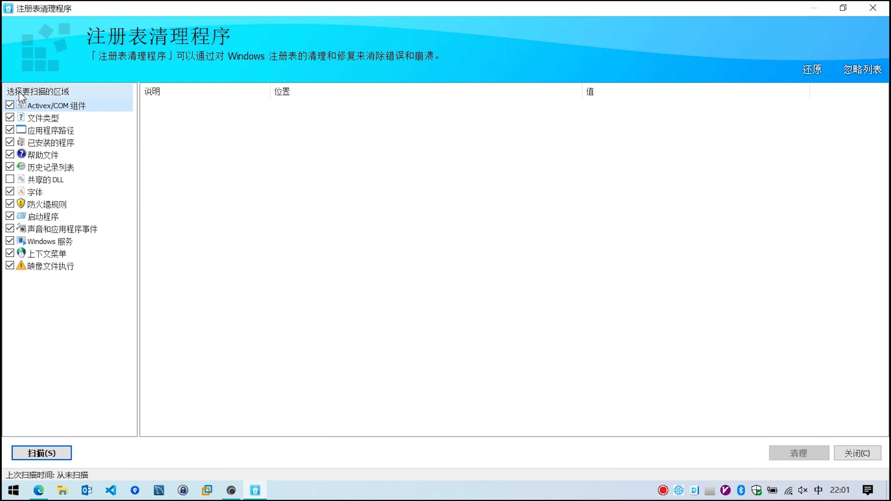
click(9, 179)
click(50, 454)
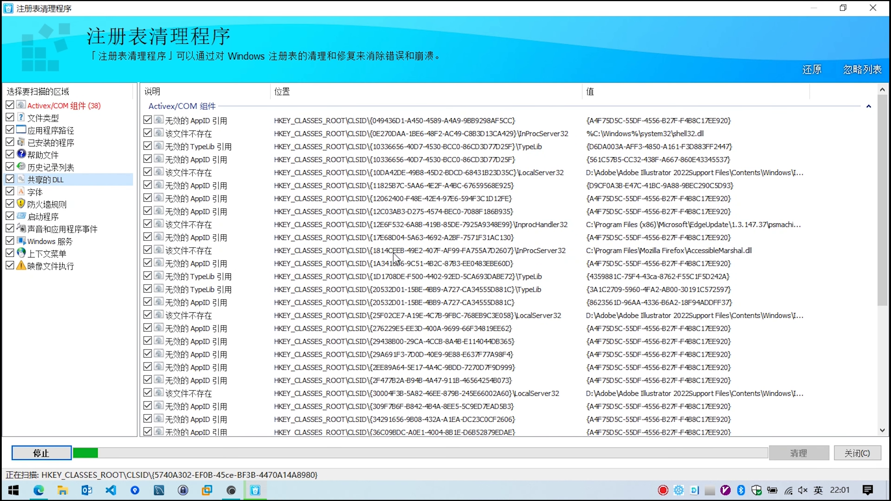
Step: Review the registry problems found, clean all of them, and close the registry cleaner
scroll(177, 195, down, 8)
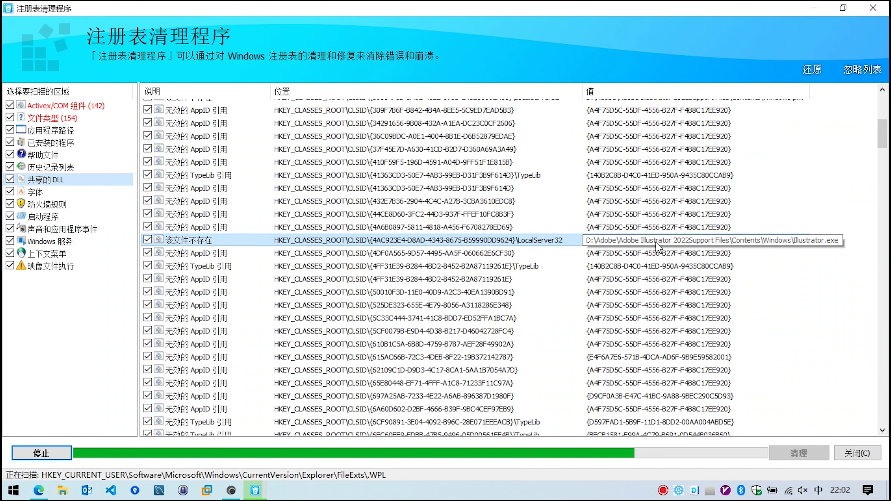
scroll(544, 319, down, 8)
scroll(537, 332, down, 15)
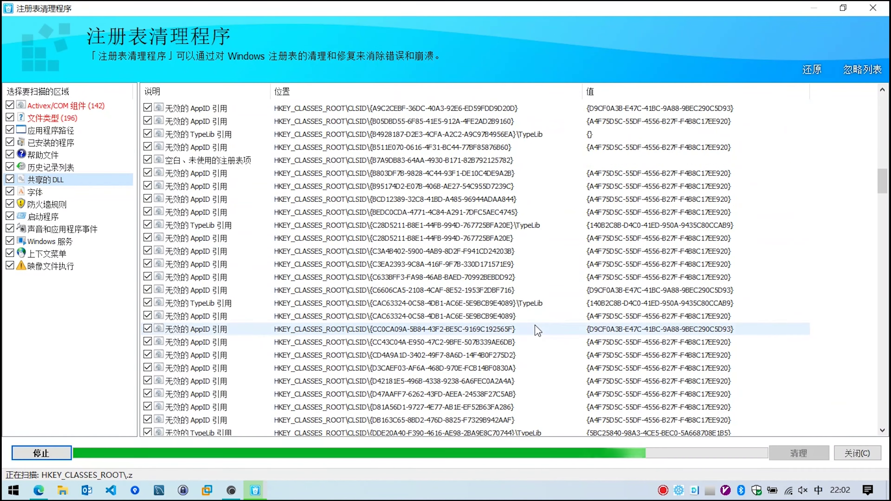
scroll(662, 279, down, 20)
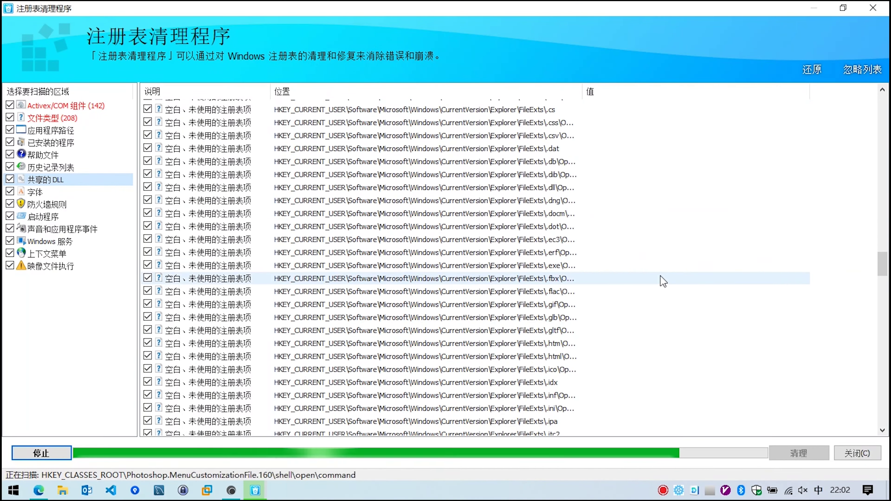
scroll(663, 279, down, 10)
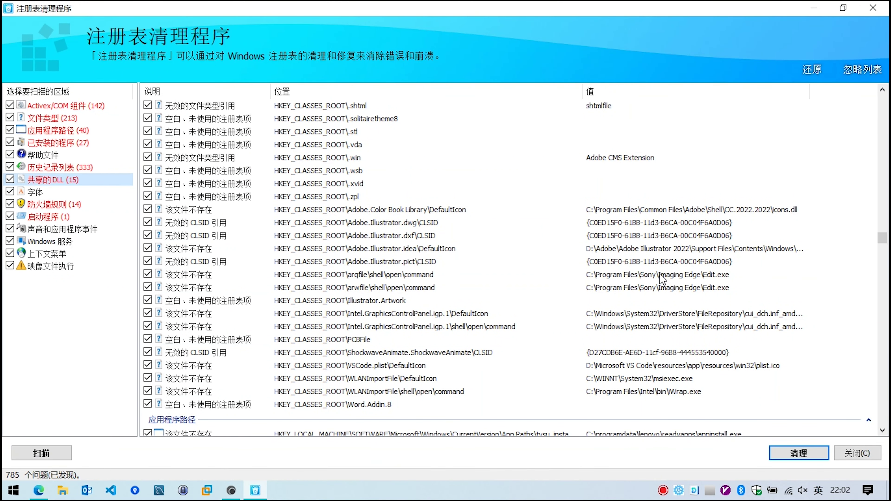
click(781, 454)
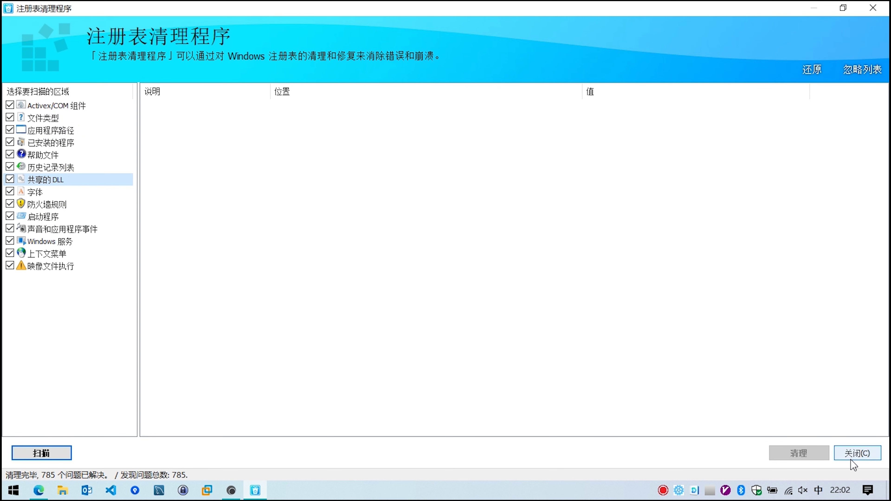
click(855, 455)
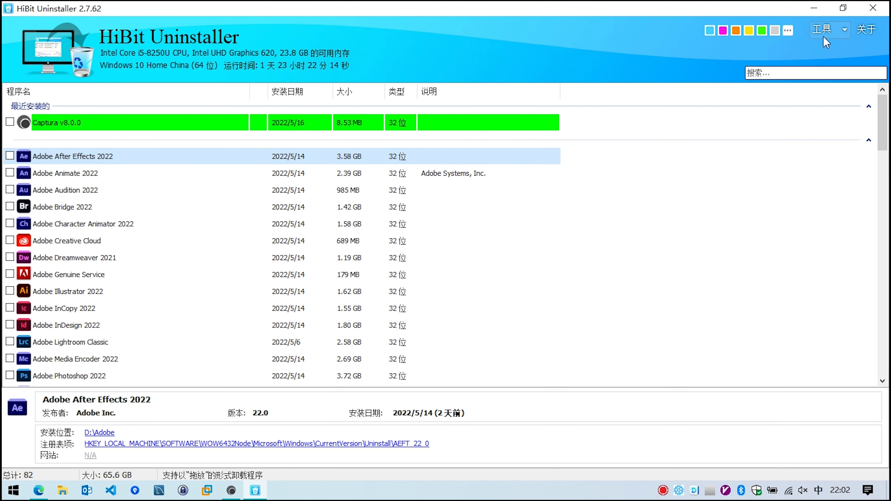
Step: Scan all regular cleanup areas with the junk file cleaner (垃圾文件清理程序), allowing it to close Microsoft Edge
click(844, 33)
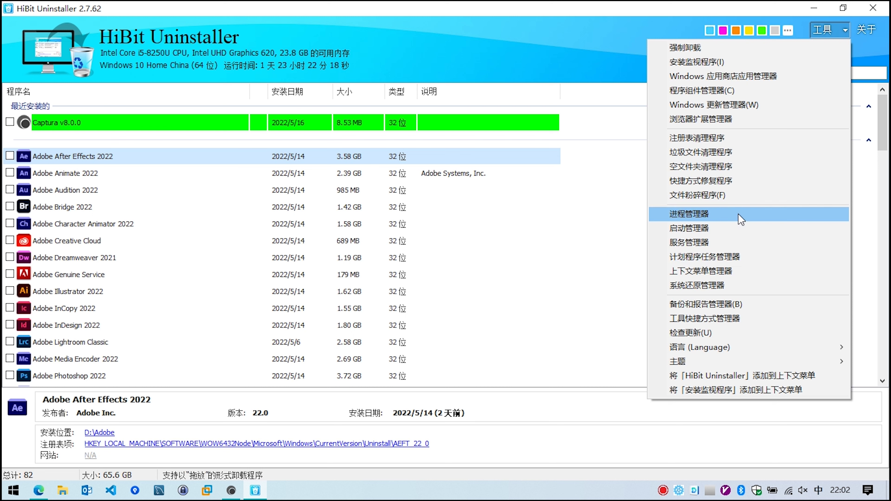
click(731, 153)
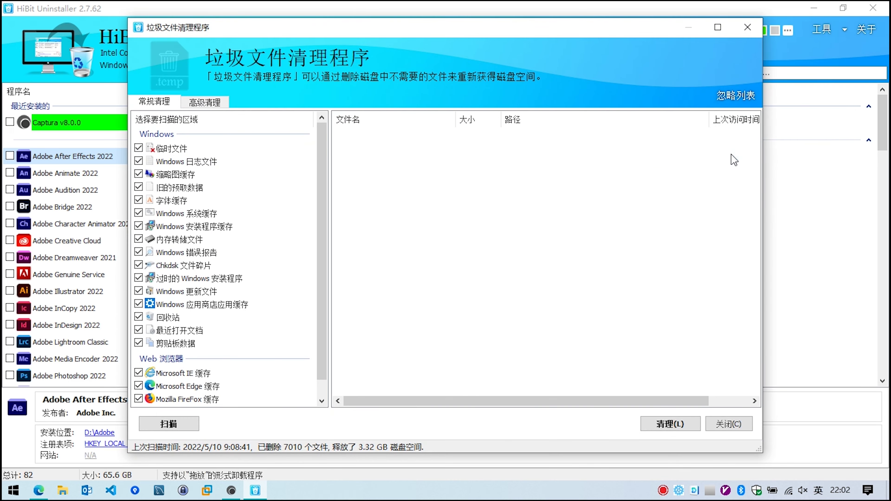
click(718, 28)
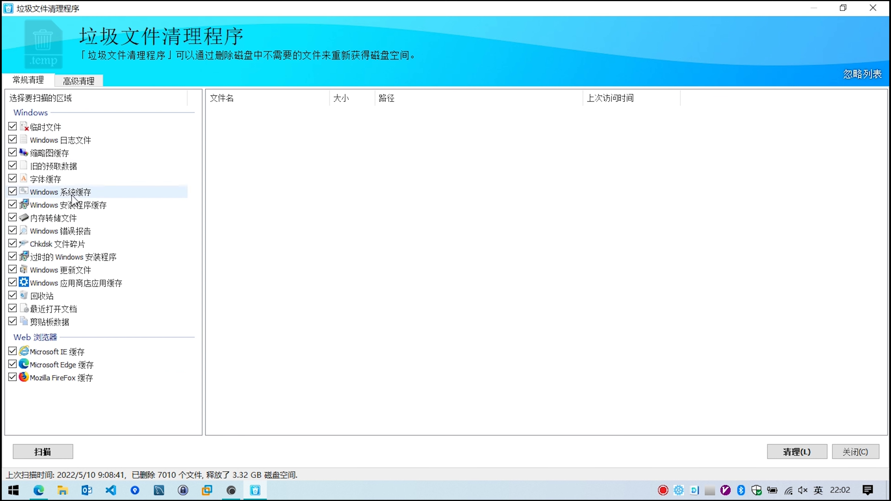
click(21, 455)
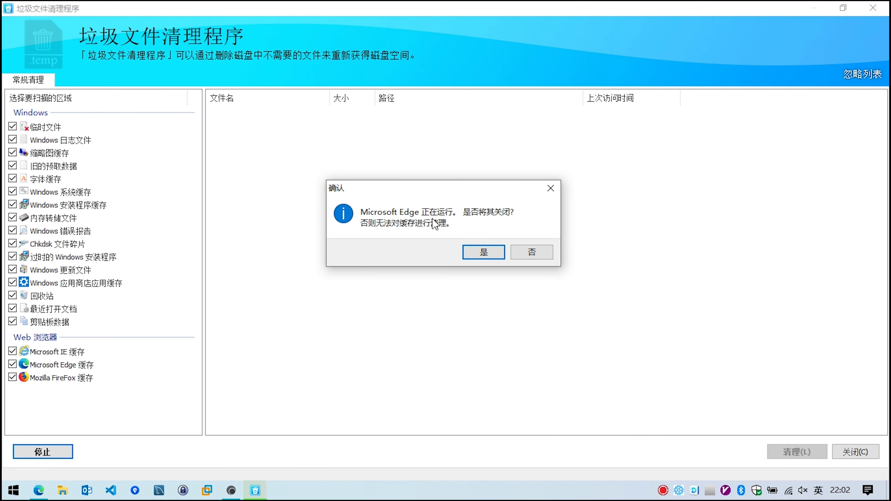
click(491, 257)
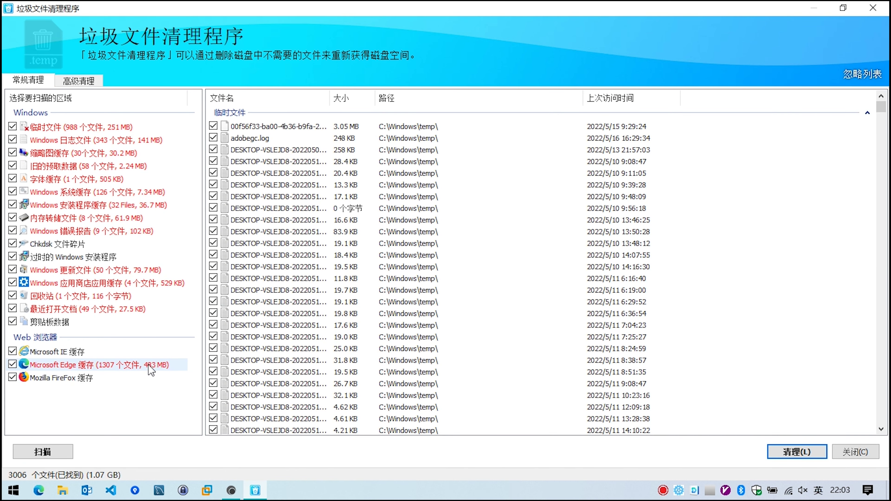
Step: Check the Microsoft Edge cache and temporary file results, clean all the junk files found, and close the cleaner
click(159, 367)
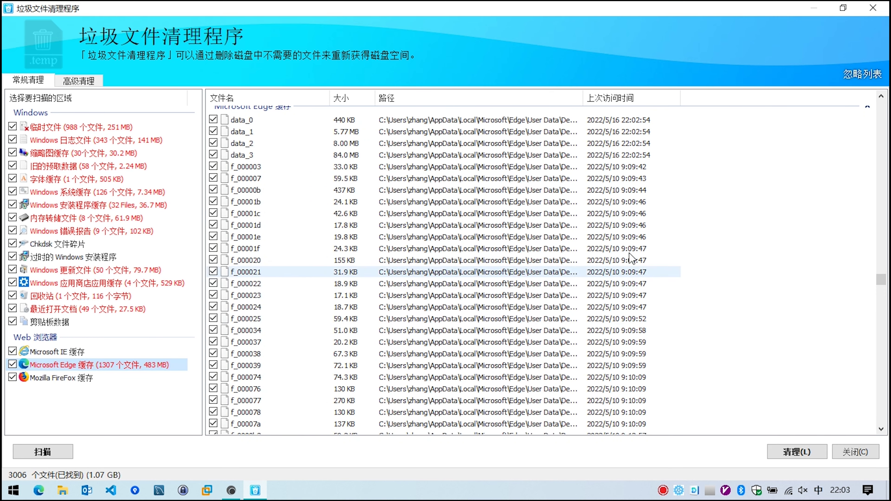
drag(881, 279, 872, 141)
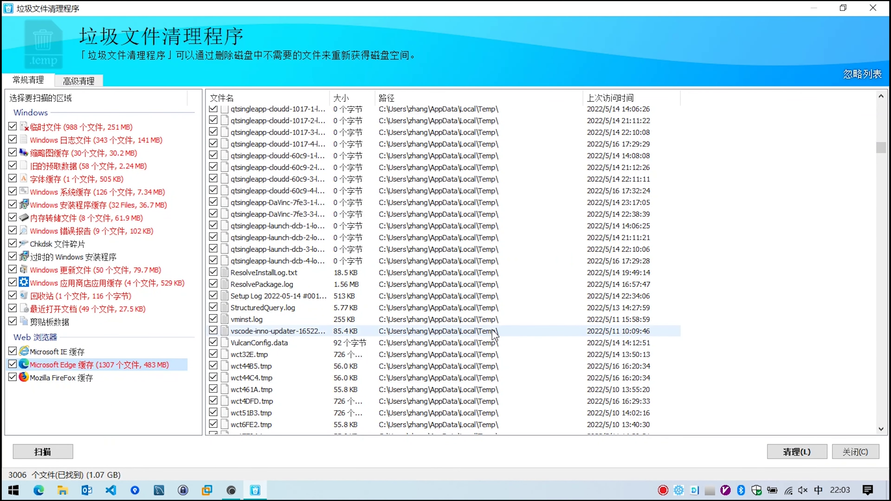
click(797, 452)
click(852, 452)
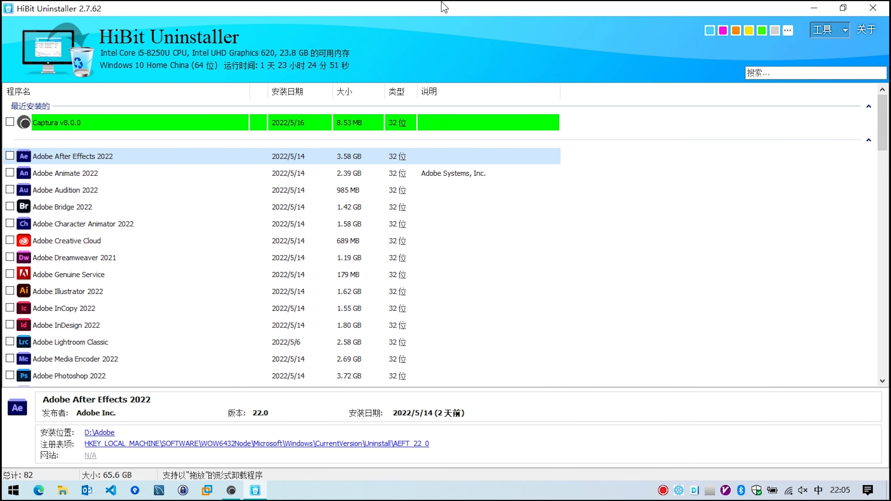
Step: Show the context menu manager (上下文菜单管理器) full screen and collapse all its entry groups, from 文件 to 发送到
click(830, 28)
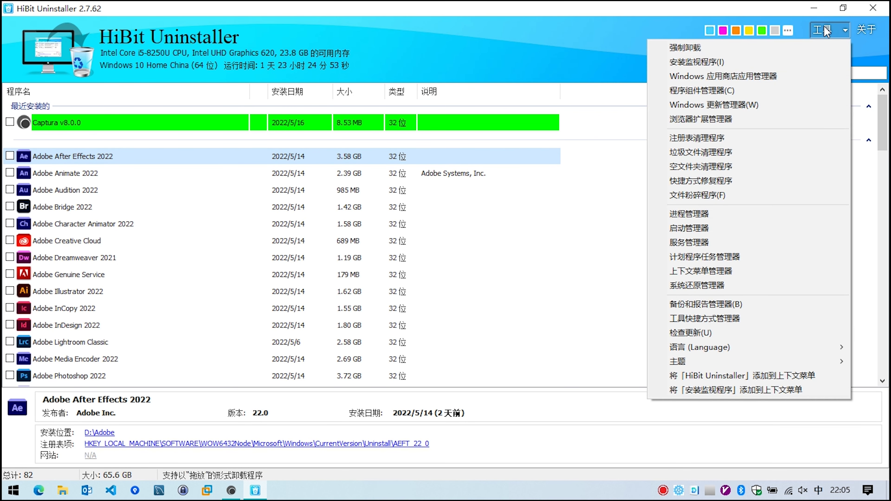
click(732, 271)
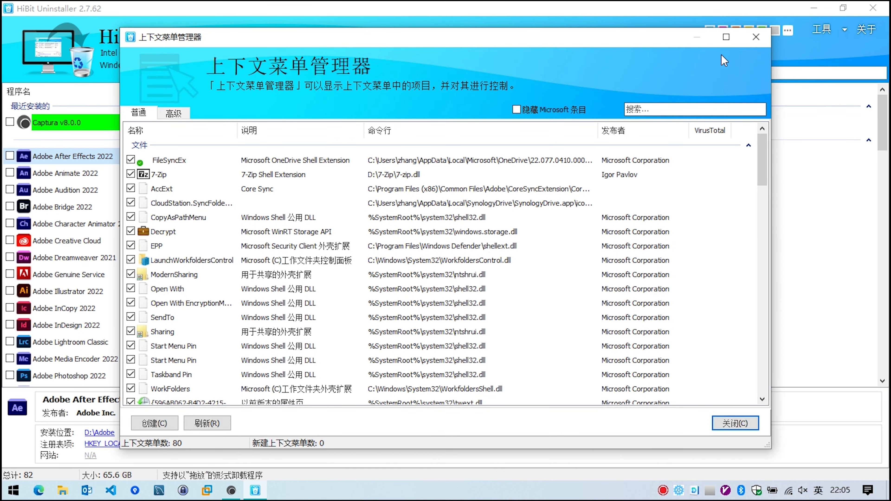
click(726, 38)
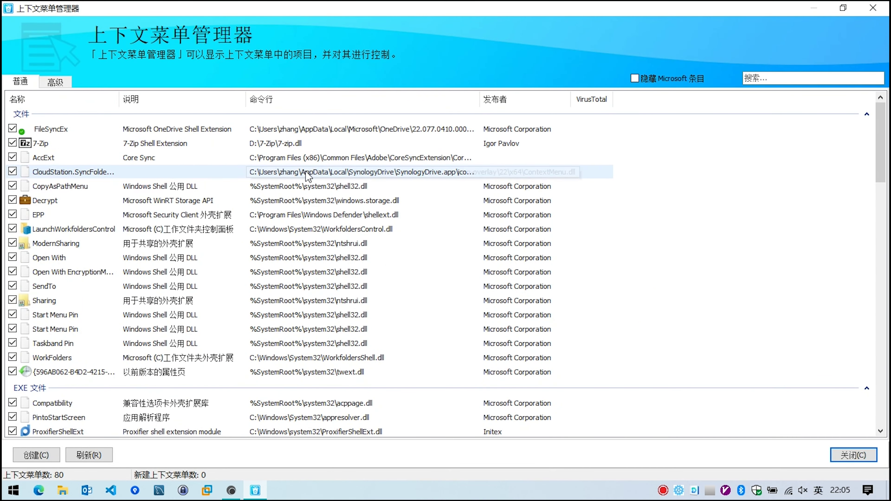
click(867, 113)
click(867, 128)
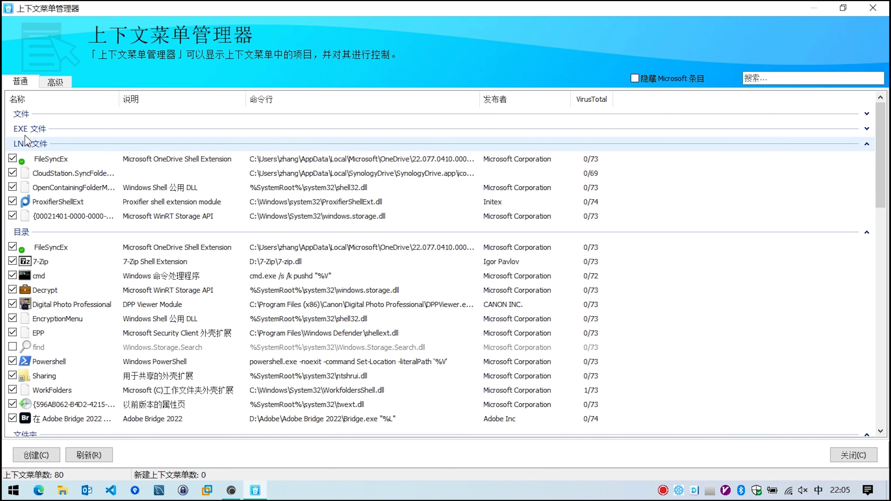
scroll(79, 318, down, 9)
click(867, 256)
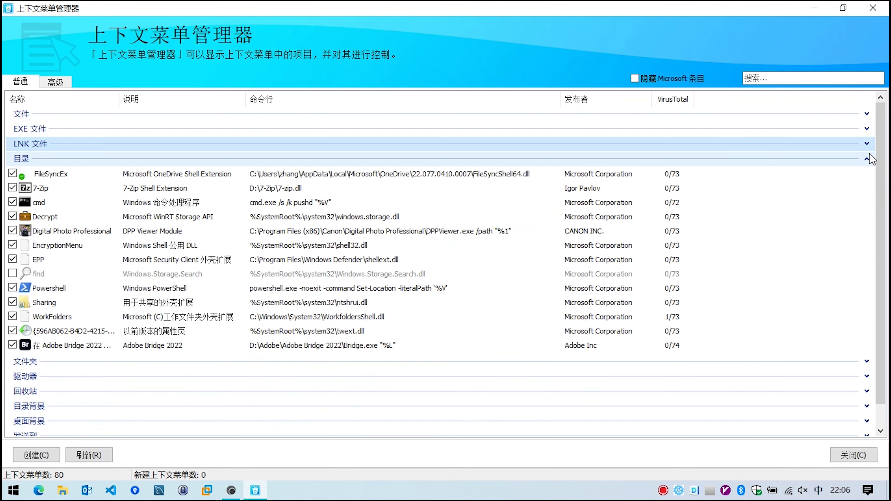
click(877, 158)
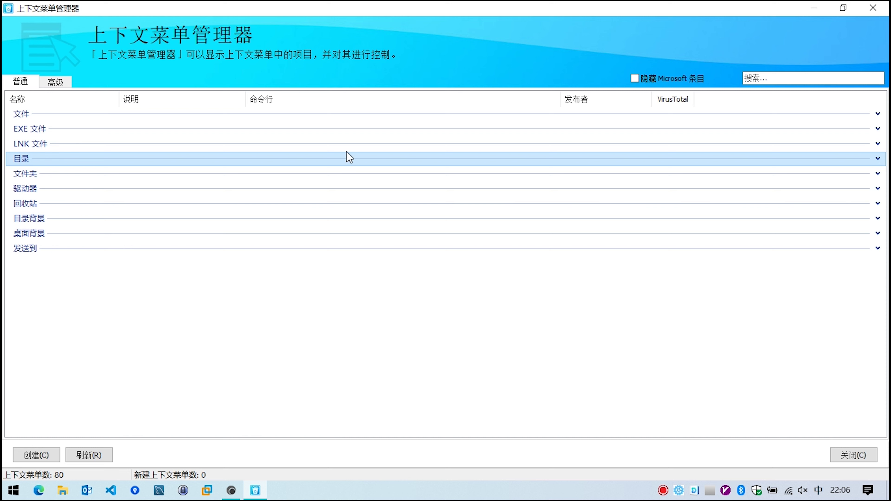
Step: Disable the Adobe Bridge 2022 entry in the directory (目录) context menu group and close the context menu manager
click(878, 159)
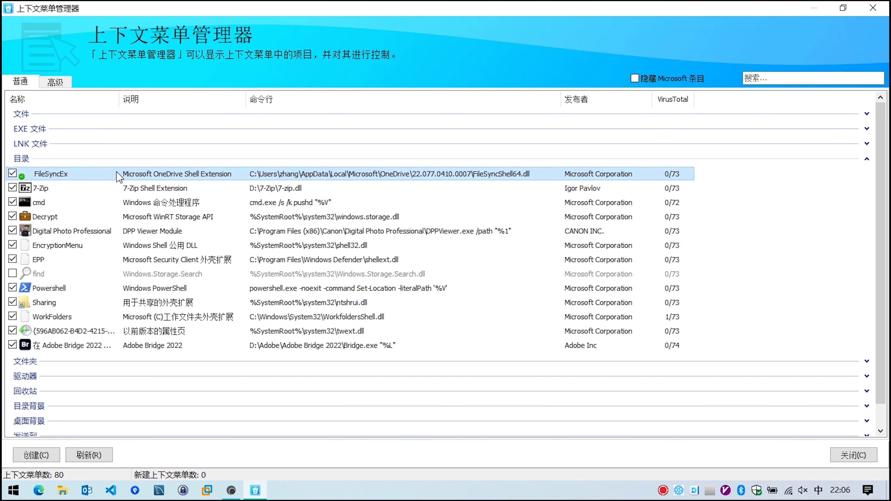
click(12, 345)
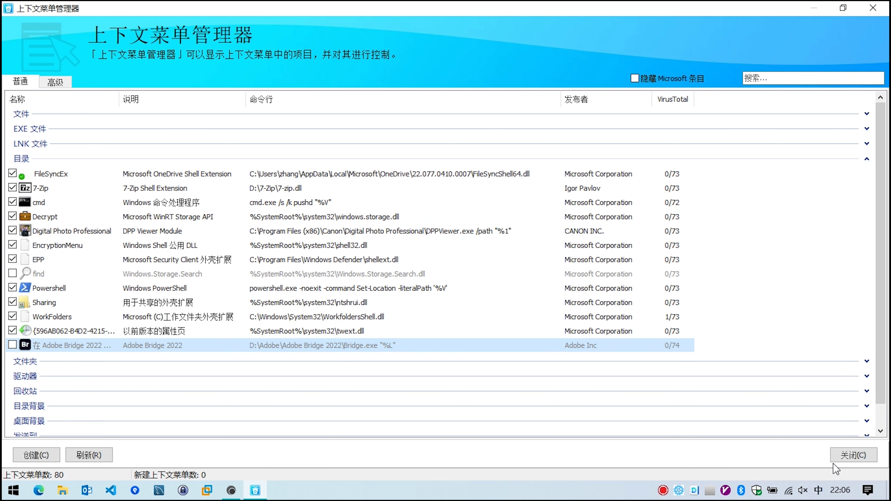
click(853, 455)
Step: Uninstall Adobe XD with the Windows Store app manager (Windows 应用商店应用管理器), without creating a system restore point
click(818, 31)
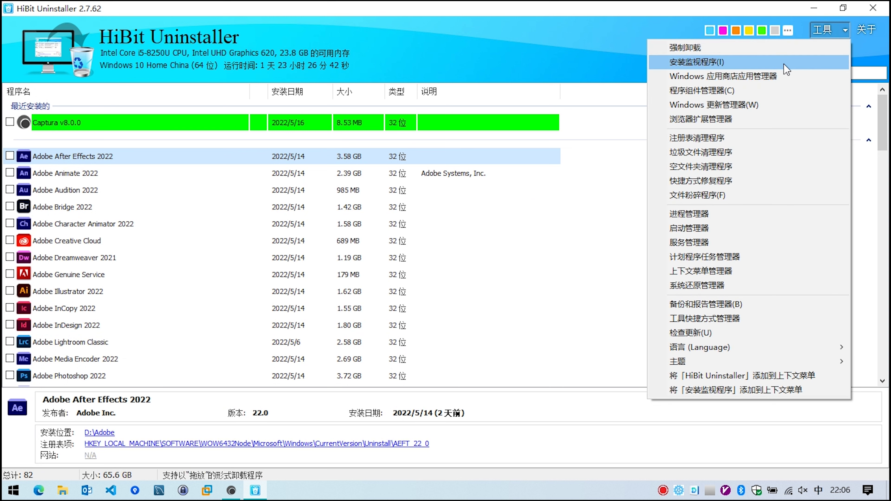
click(733, 81)
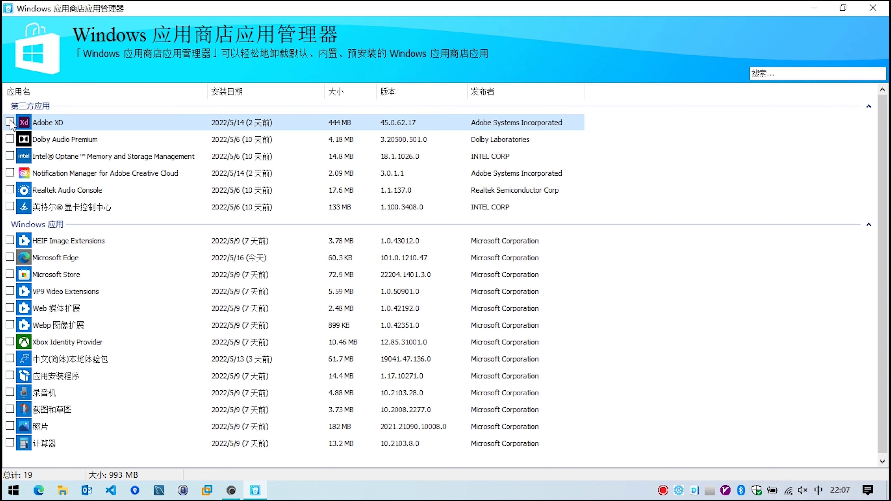
click(10, 123)
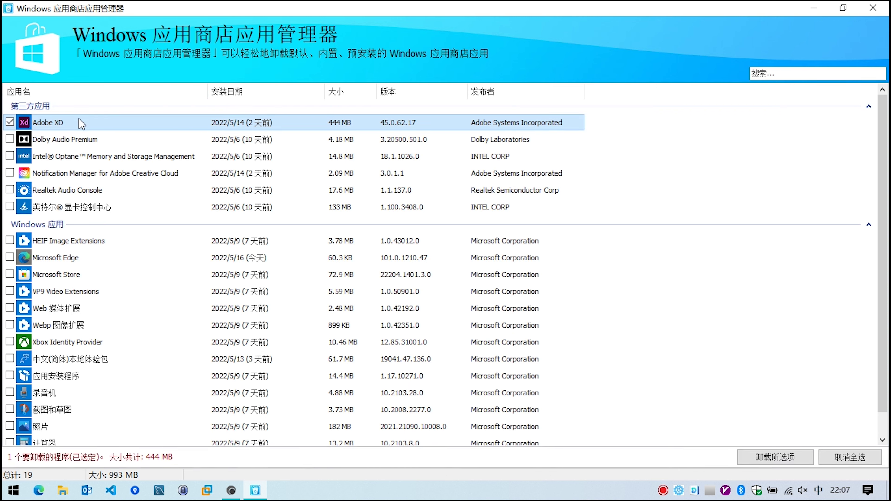
scroll(151, 296, down, 1)
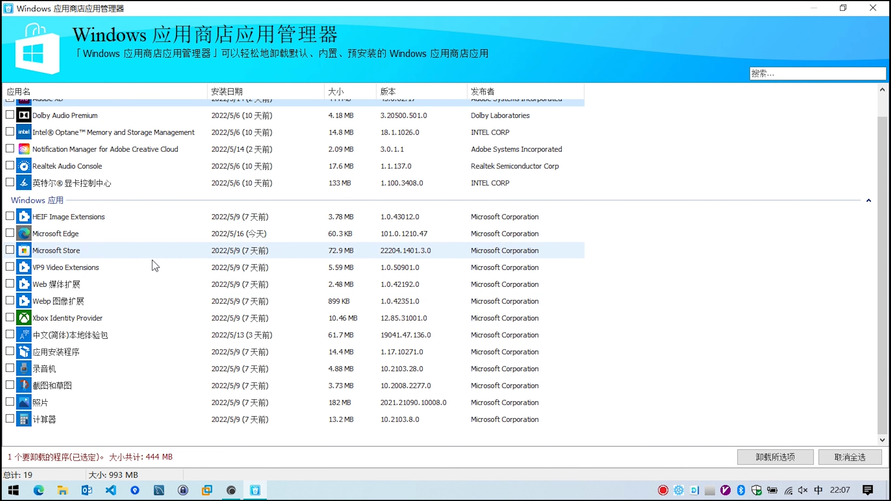
scroll(404, 308, up, 1)
click(784, 463)
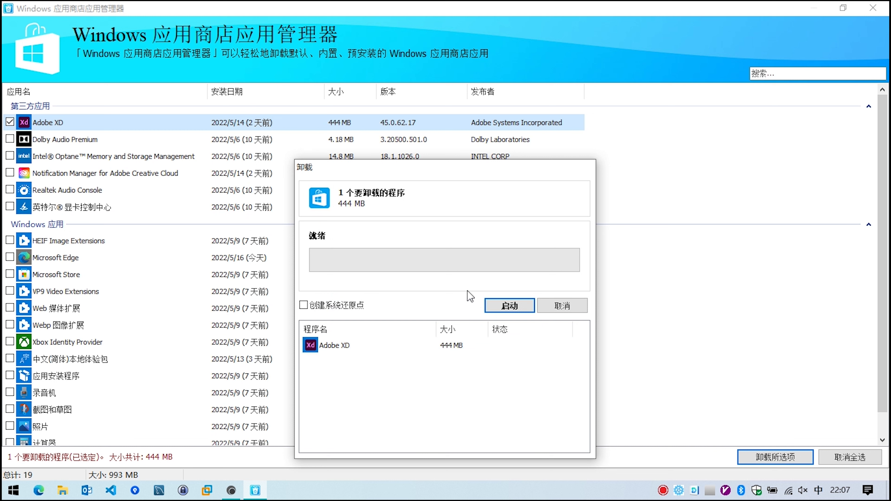
click(509, 306)
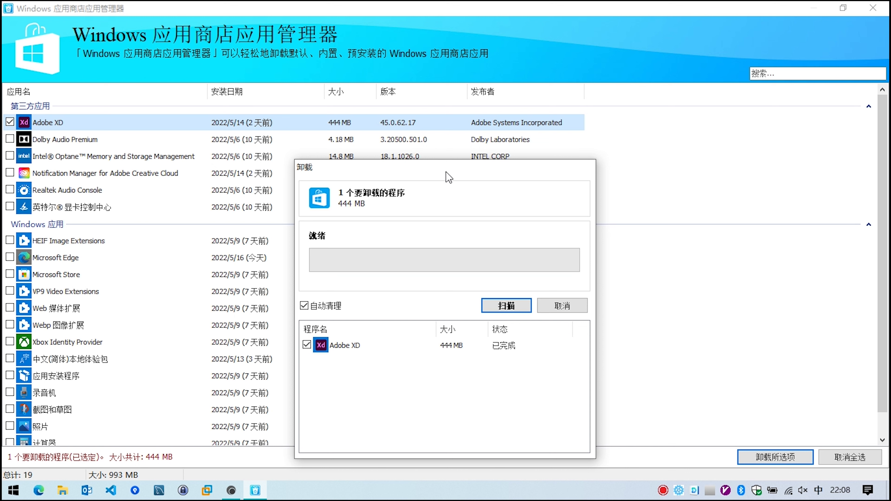
Step: Scan for Adobe XD leftovers with automatic cleanup (自动清理) enabled, and close the Store app manager
drag(450, 177, 447, 145)
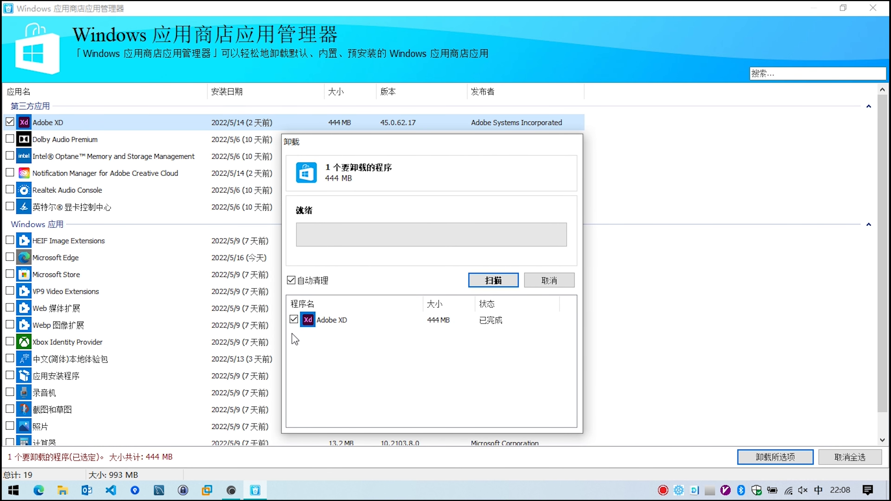
click(493, 286)
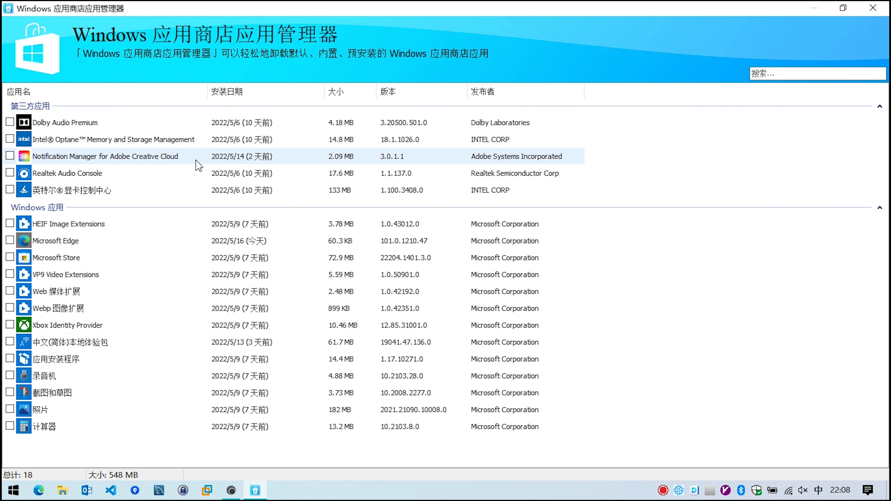
key(alt+F4)
click(828, 30)
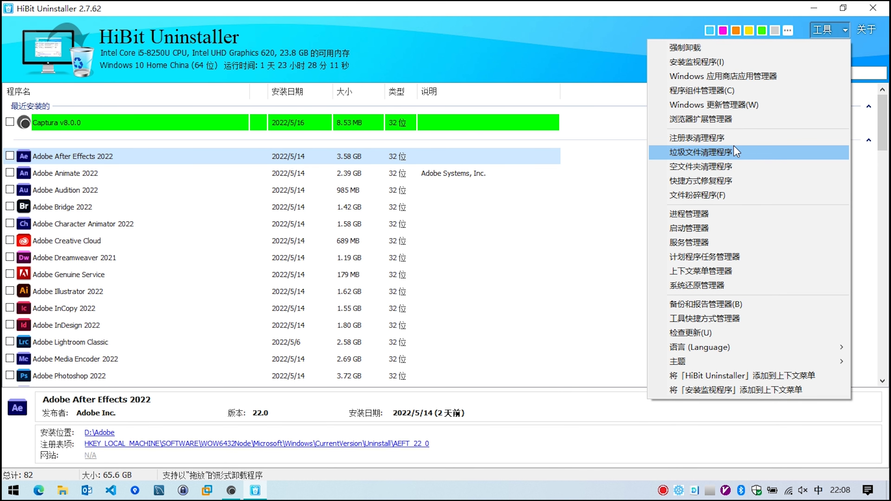
click(516, 7)
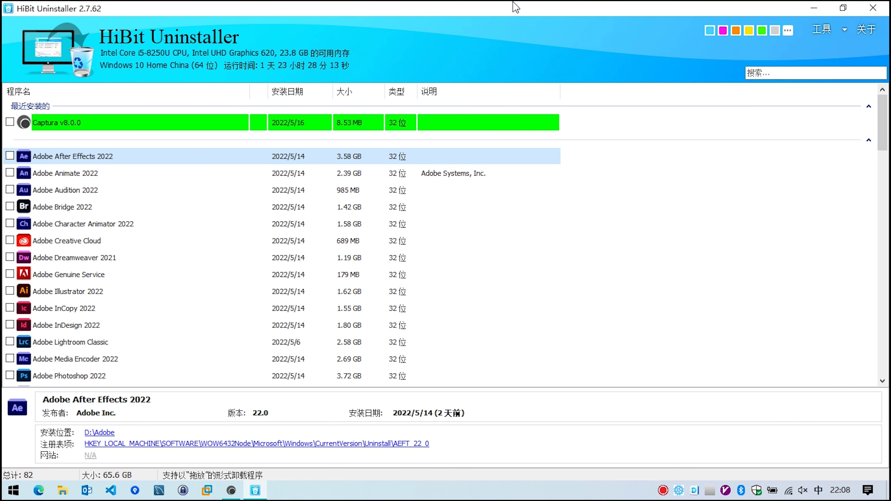
mouse_move(883, 106)
mouse_down()
mouse_move(882, 329)
mouse_move(886, 105)
mouse_up()
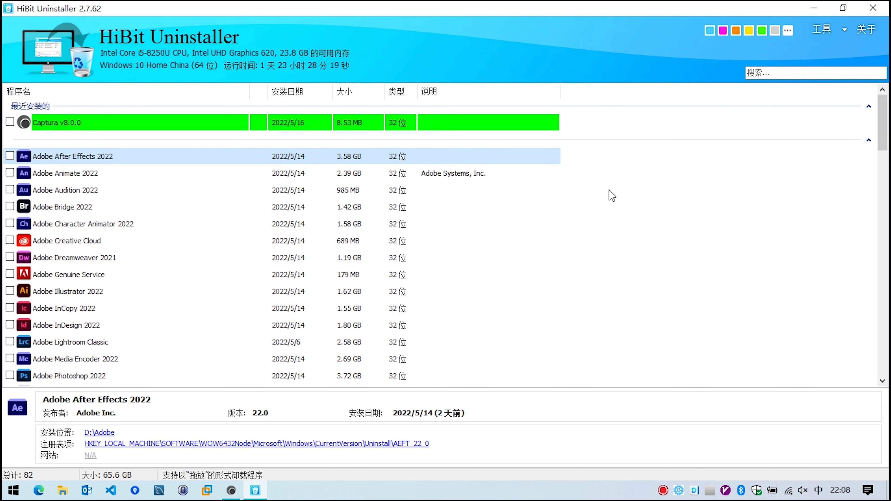